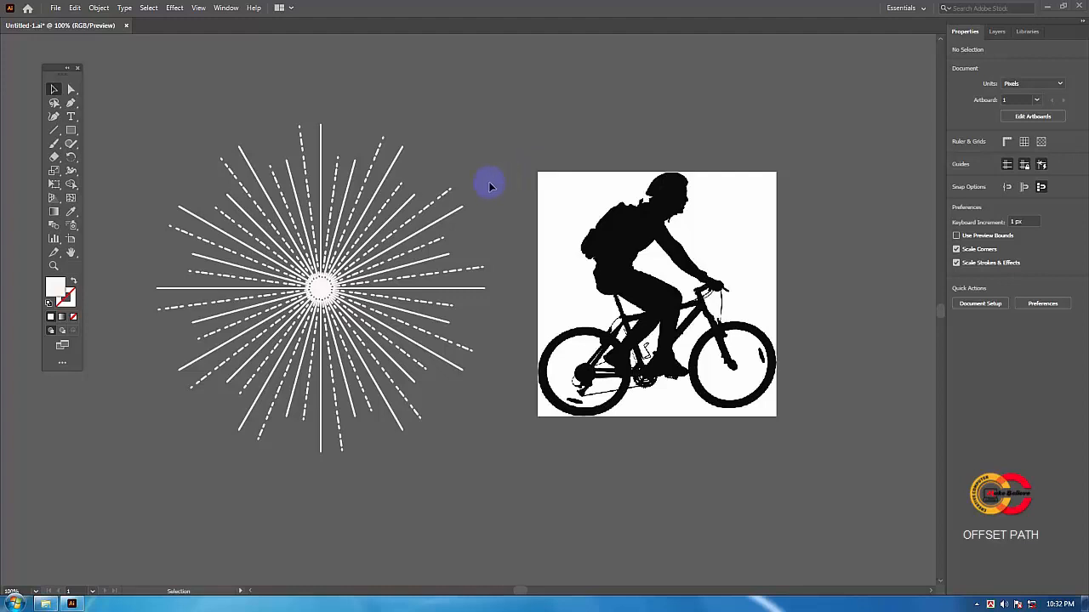
{"action": "left_click_drag", "start_coordinate": [191, 111], "coordinate": [423, 449]}
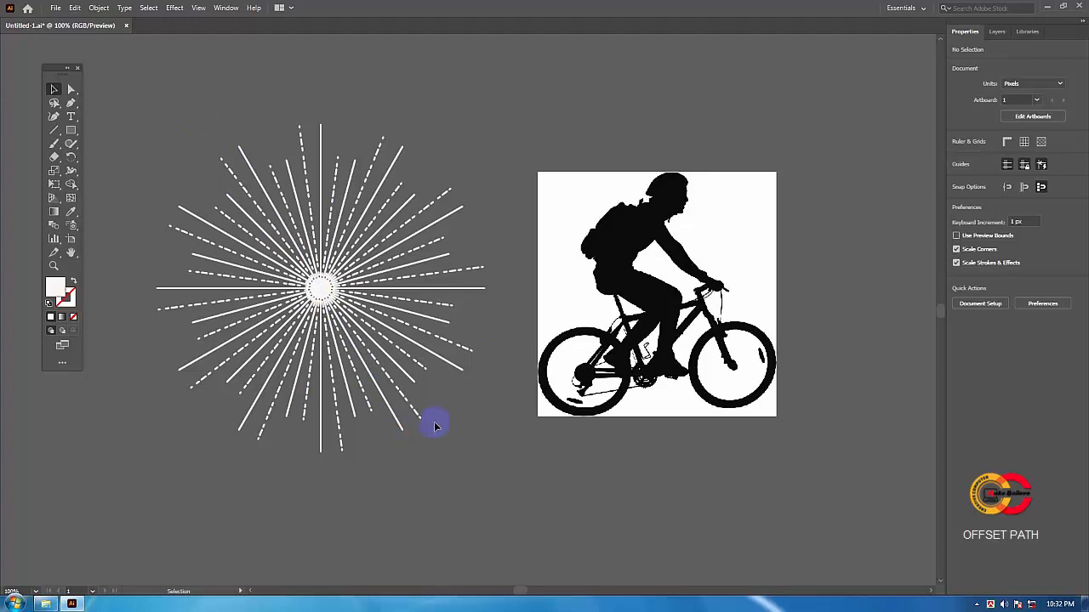
{"action": "left_click", "coordinate": [558, 262]}
{"action": "mouse_move", "coordinate": [670, 213]}
{"action": "left_mouse_down"}
{"action": "mouse_move", "coordinate": [658, 215]}
{"action": "mouse_move", "coordinate": [657, 196]}
{"action": "left_mouse_up"}
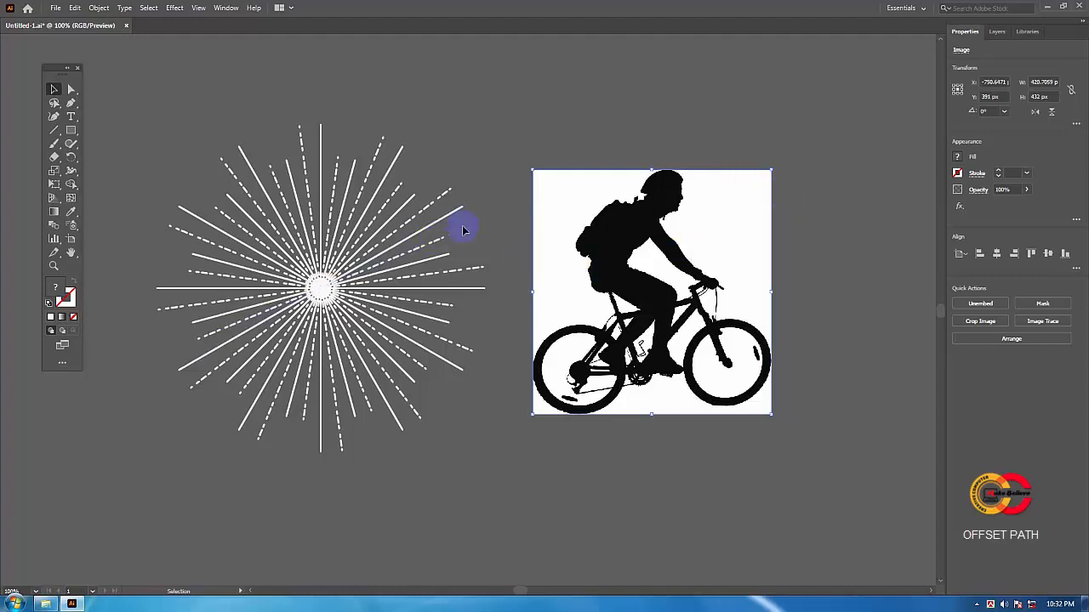
{"action": "left_click_drag", "start_coordinate": [694, 269], "coordinate": [638, 244]}
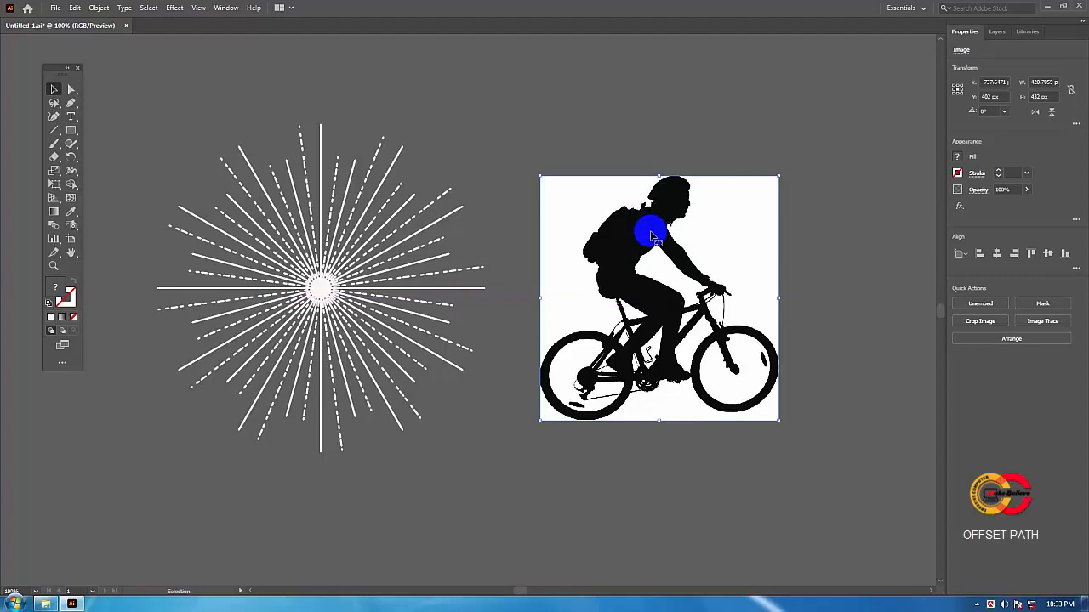
{"action": "left_click", "coordinate": [654, 141]}
- Image-trace the cyclist picture in Black and White mode with Ignore White enabled
{"action": "left_click", "coordinate": [643, 240]}
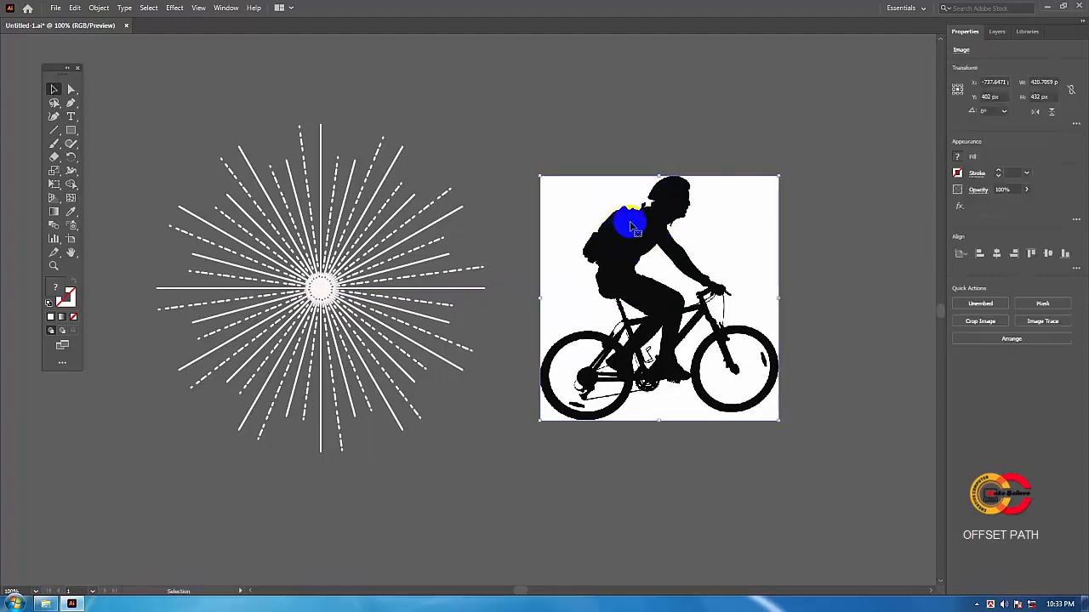
{"action": "left_click", "coordinate": [225, 9]}
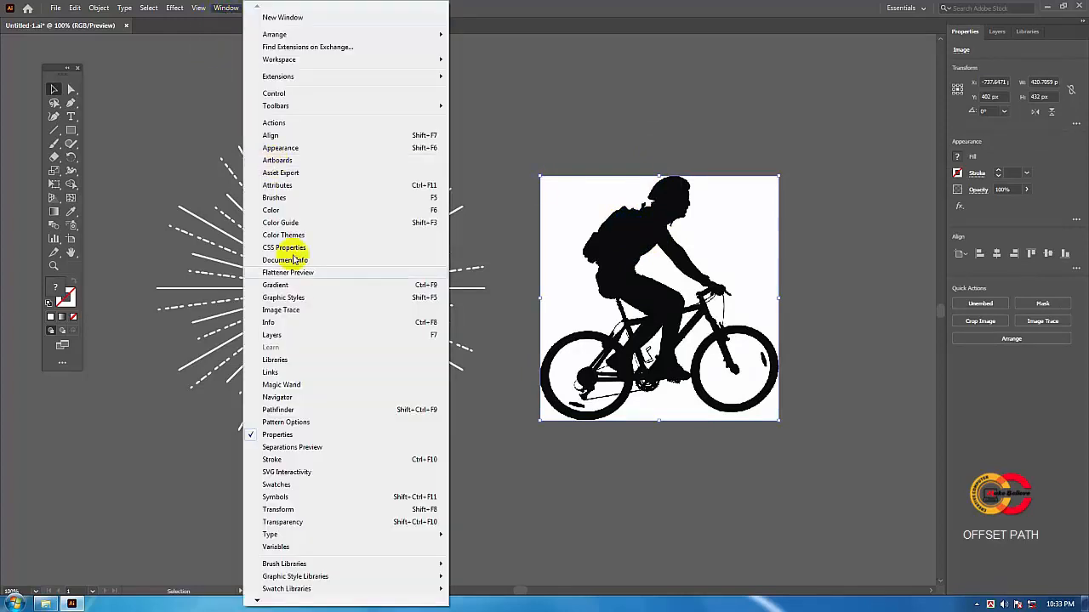
{"action": "left_click", "coordinate": [298, 311]}
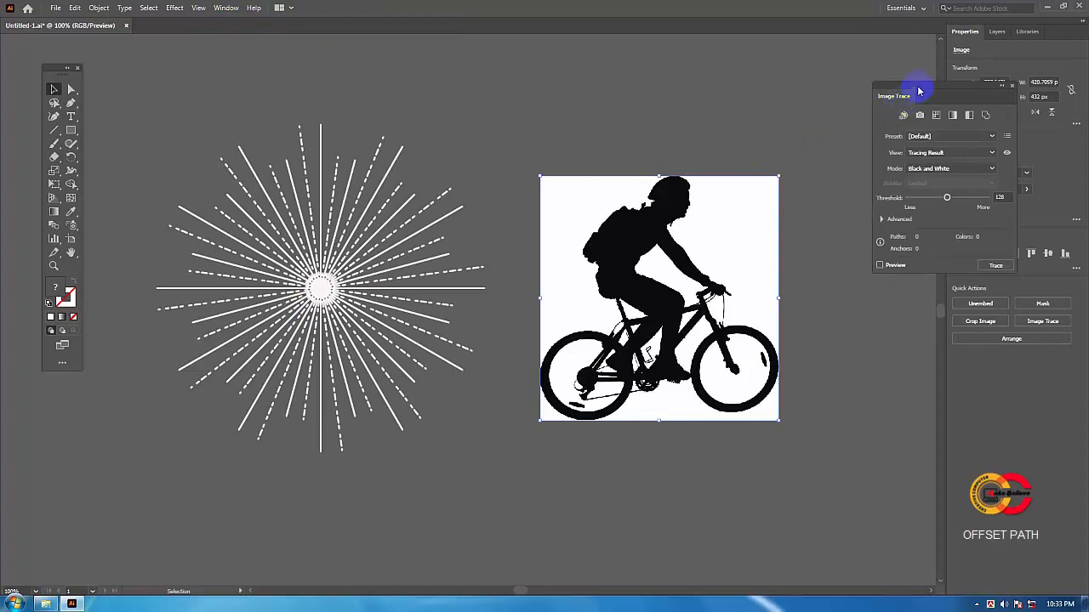
{"action": "left_click_drag", "start_coordinate": [919, 90], "coordinate": [795, 70]}
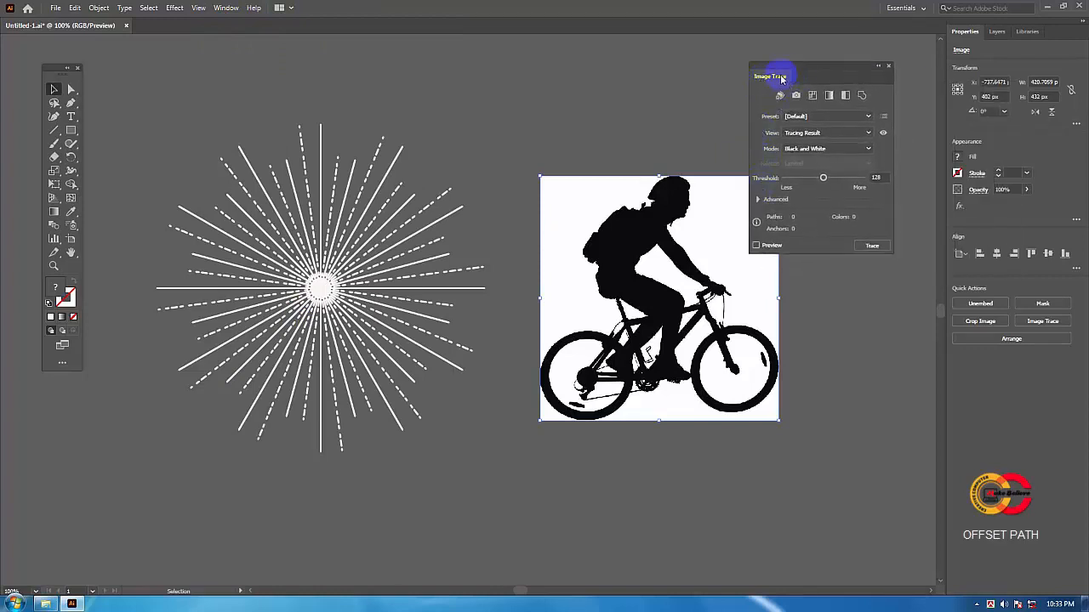
{"action": "left_click", "coordinate": [758, 201]}
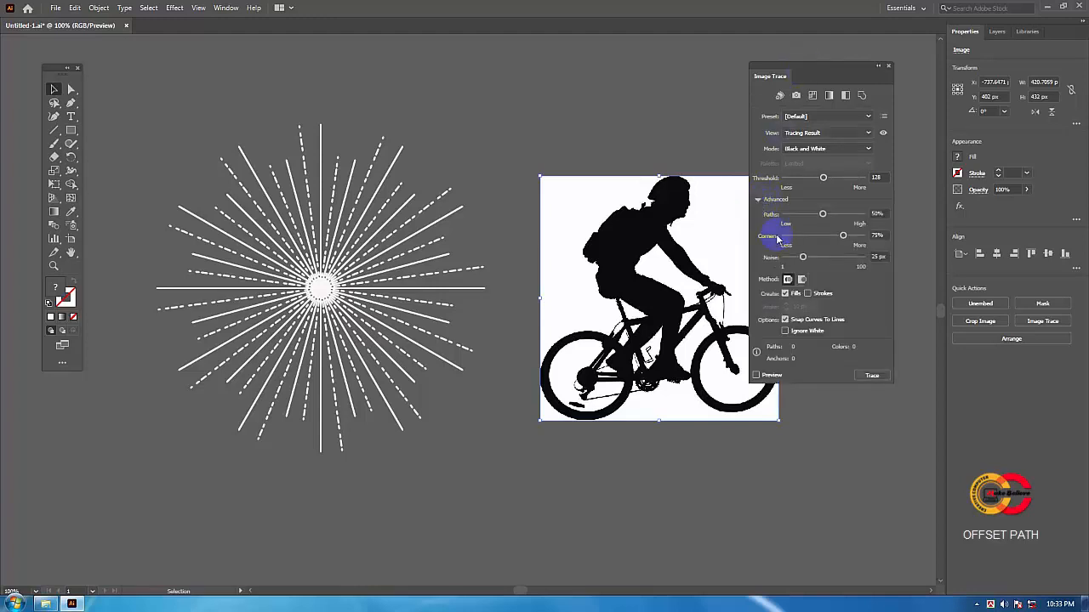
{"action": "left_click", "coordinate": [784, 331]}
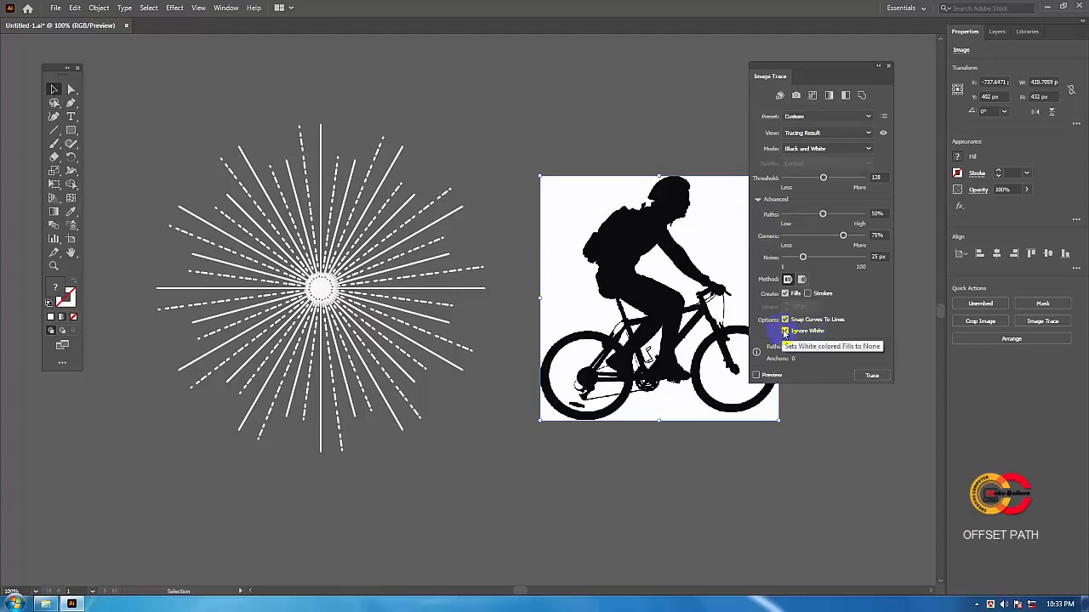
{"action": "left_click", "coordinate": [756, 375]}
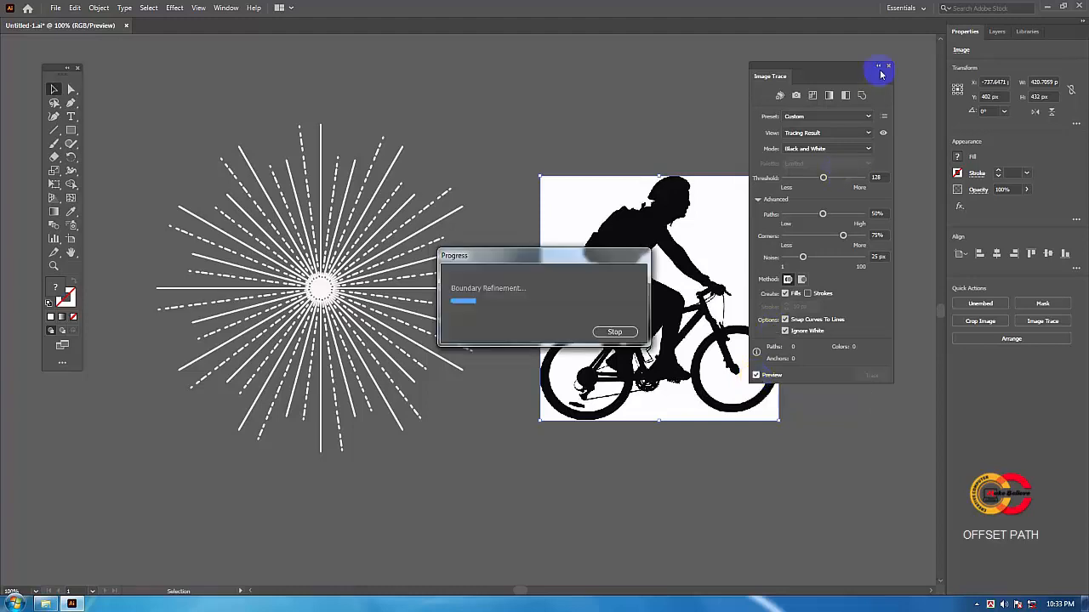
{"action": "left_click_drag", "start_coordinate": [680, 204], "coordinate": [656, 182]}
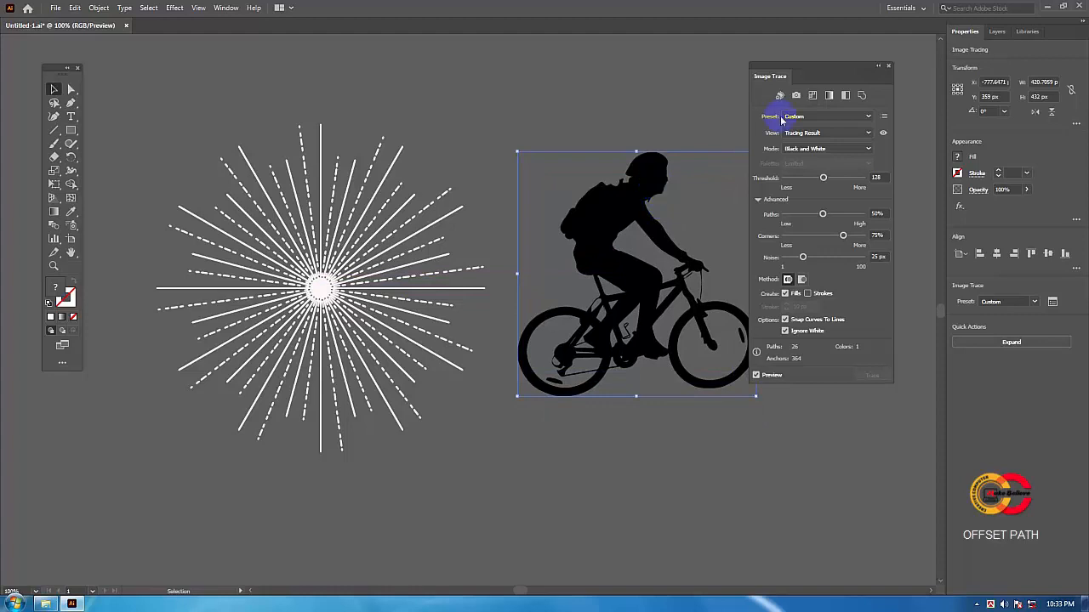
{"action": "left_click_drag", "start_coordinate": [825, 68], "coordinate": [829, 64]}
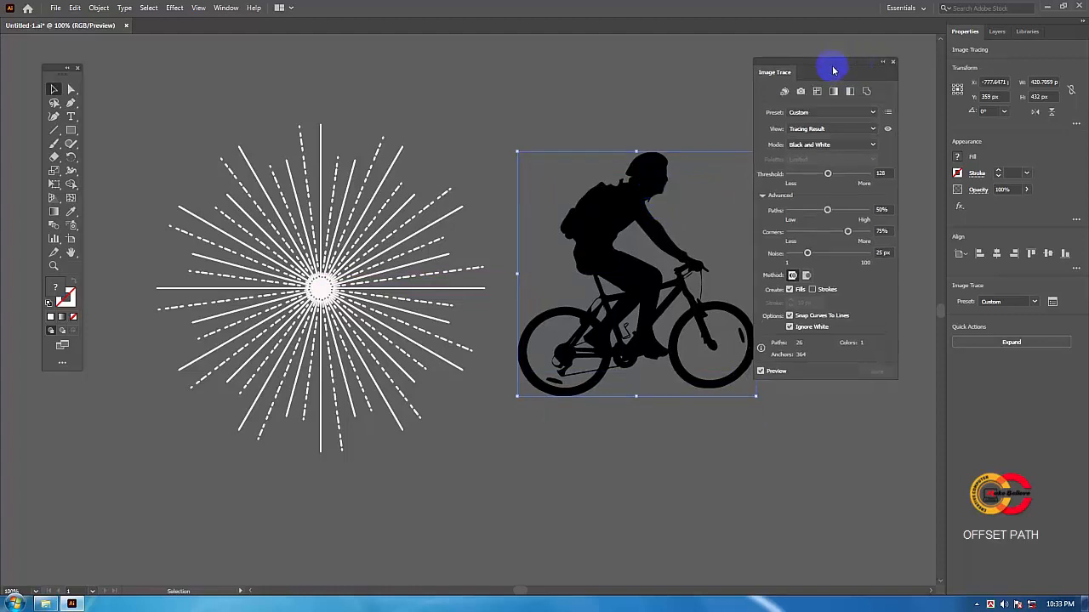
{"action": "left_click", "coordinate": [894, 64]}
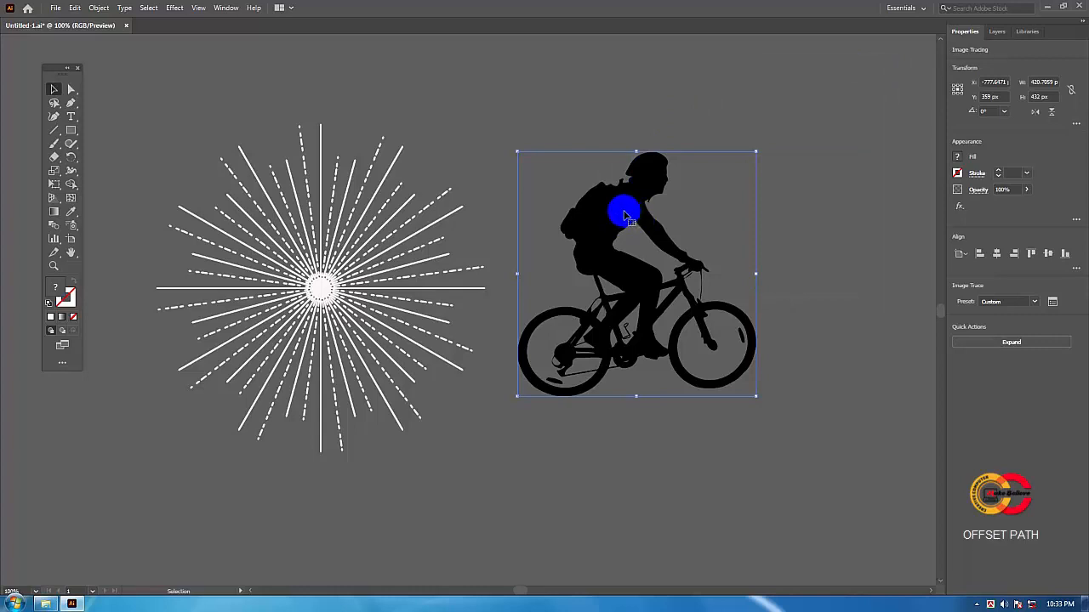
- Expand the traced cyclist into vector shapes with Object and Fill included
{"action": "left_click_drag", "start_coordinate": [624, 214], "coordinate": [636, 222]}
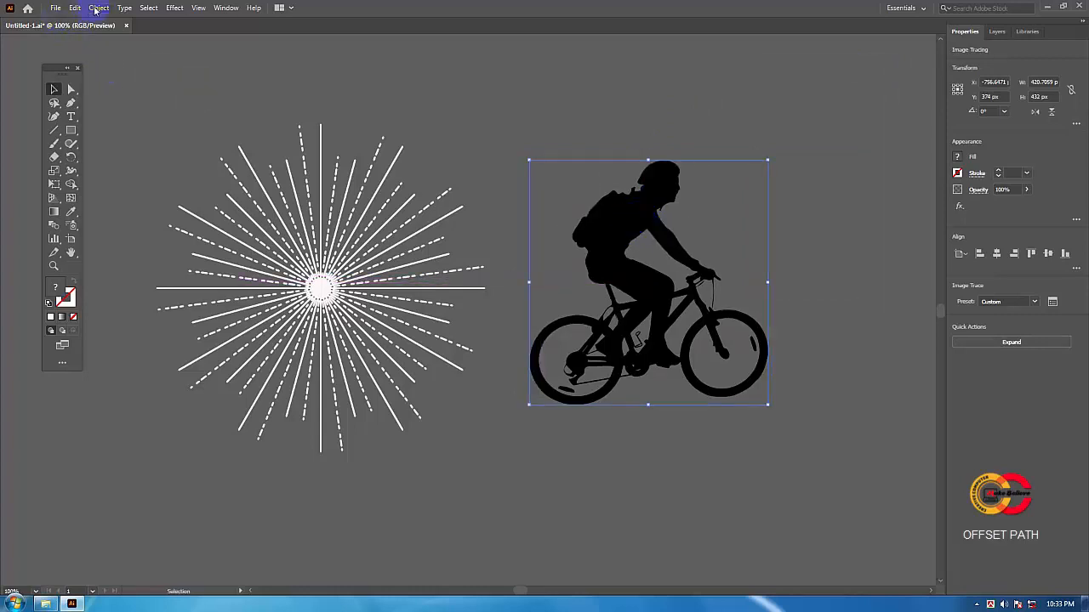
{"action": "left_click", "coordinate": [598, 214]}
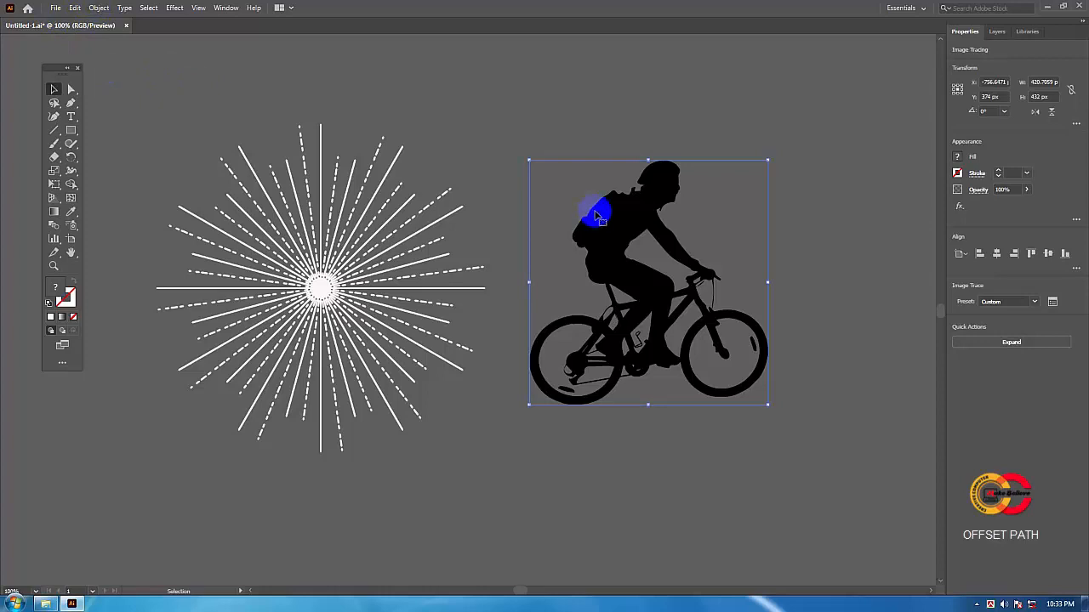
{"action": "left_click", "coordinate": [99, 8]}
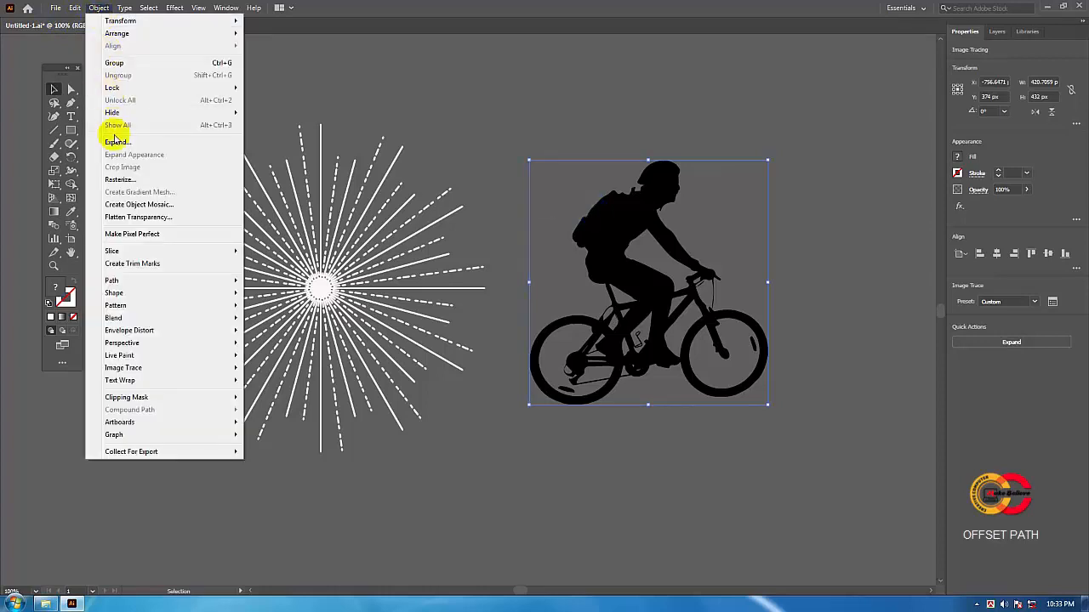
{"action": "left_click", "coordinate": [119, 142]}
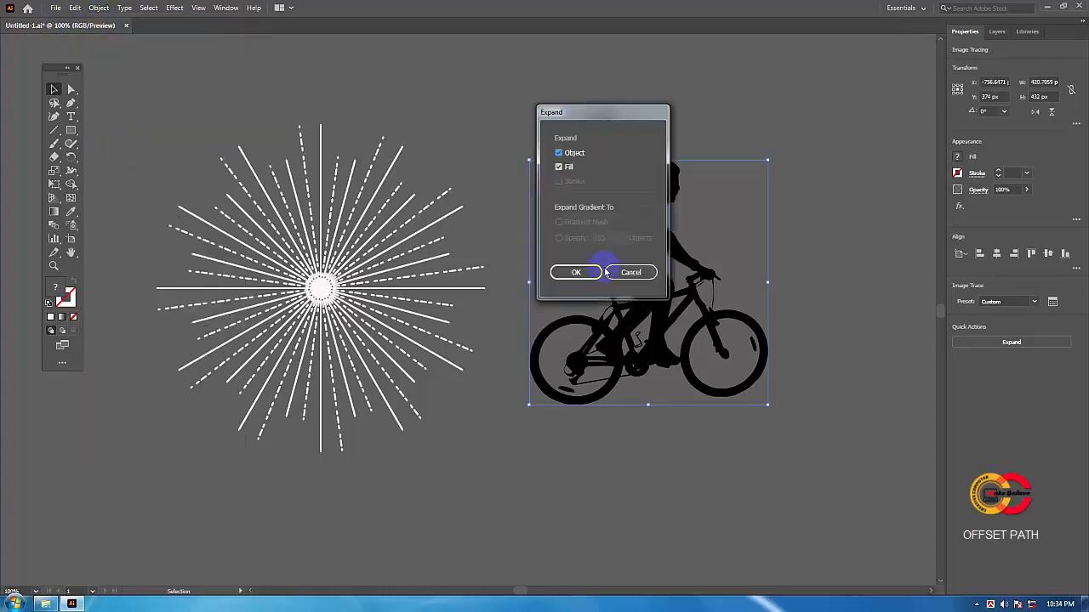
{"action": "left_click", "coordinate": [578, 274]}
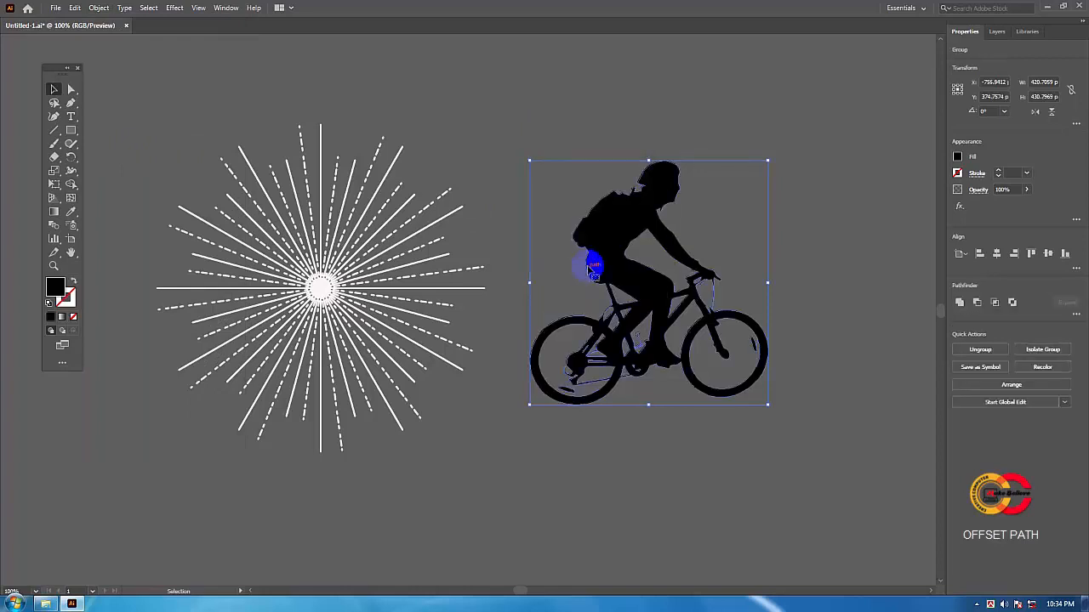
{"action": "left_click_drag", "start_coordinate": [641, 246], "coordinate": [623, 230]}
{"action": "left_click", "coordinate": [306, 91]}
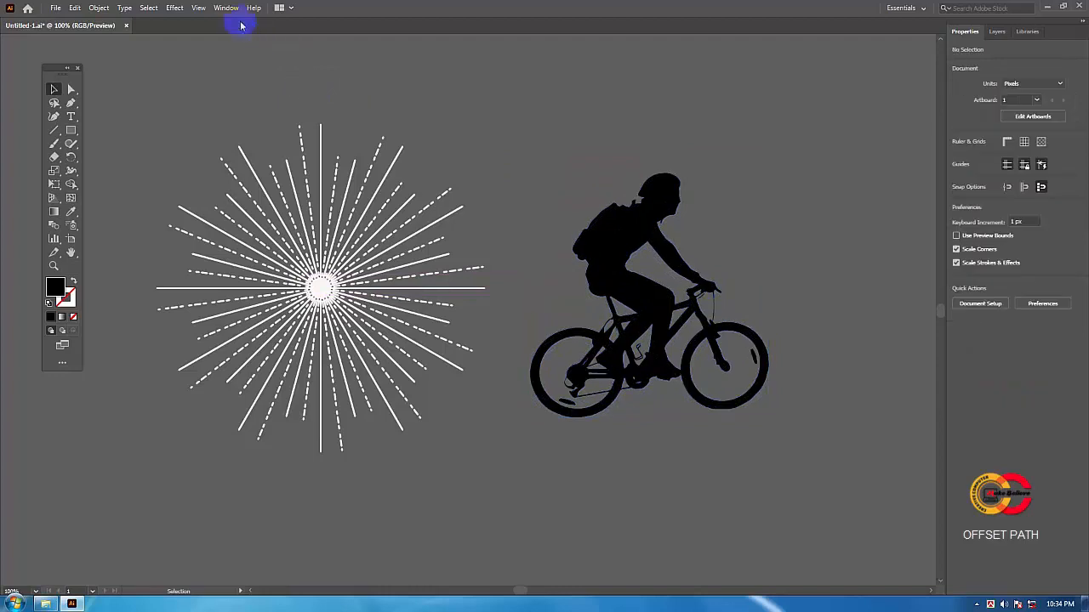
- Merge the expanded cyclist's shapes using the Pathfinder Unite mode
{"action": "left_click", "coordinate": [226, 9]}
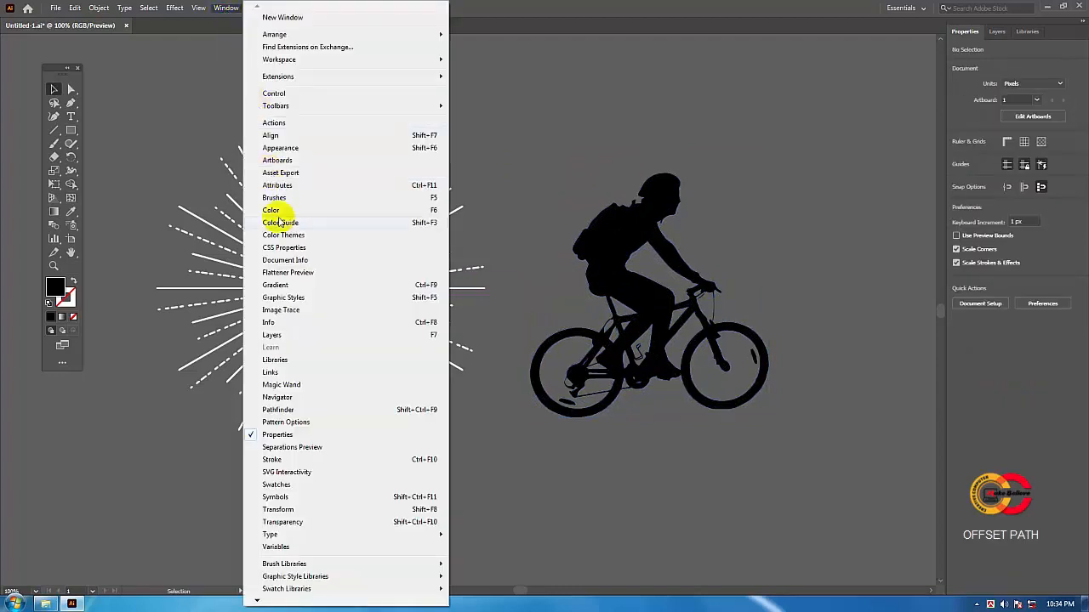
{"action": "left_click", "coordinate": [298, 412]}
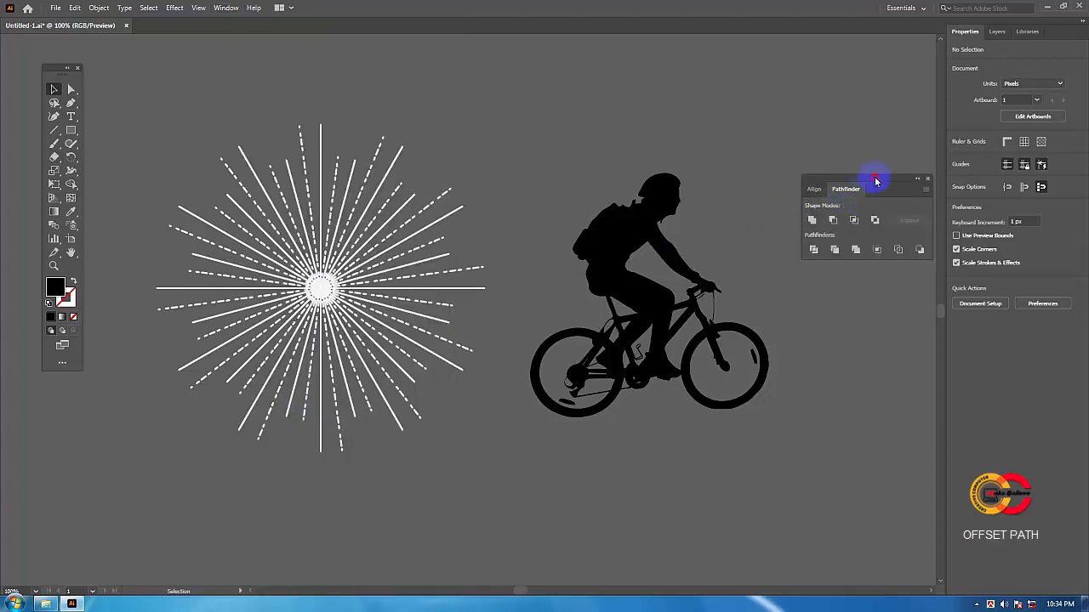
{"action": "left_click_drag", "start_coordinate": [876, 181], "coordinate": [846, 116]}
{"action": "left_click", "coordinate": [639, 223]}
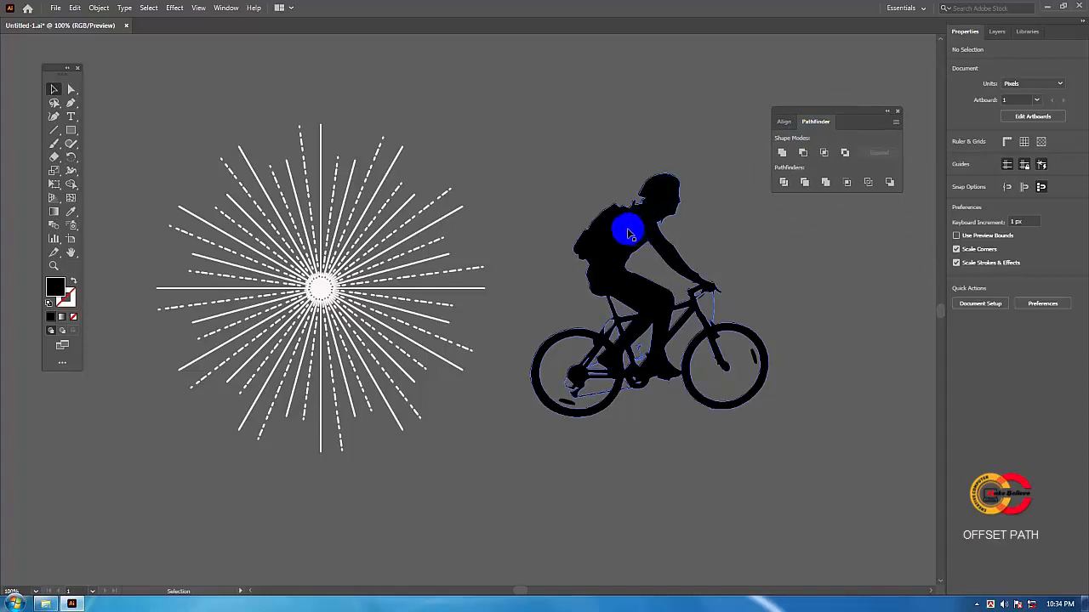
{"action": "left_click", "coordinate": [622, 237]}
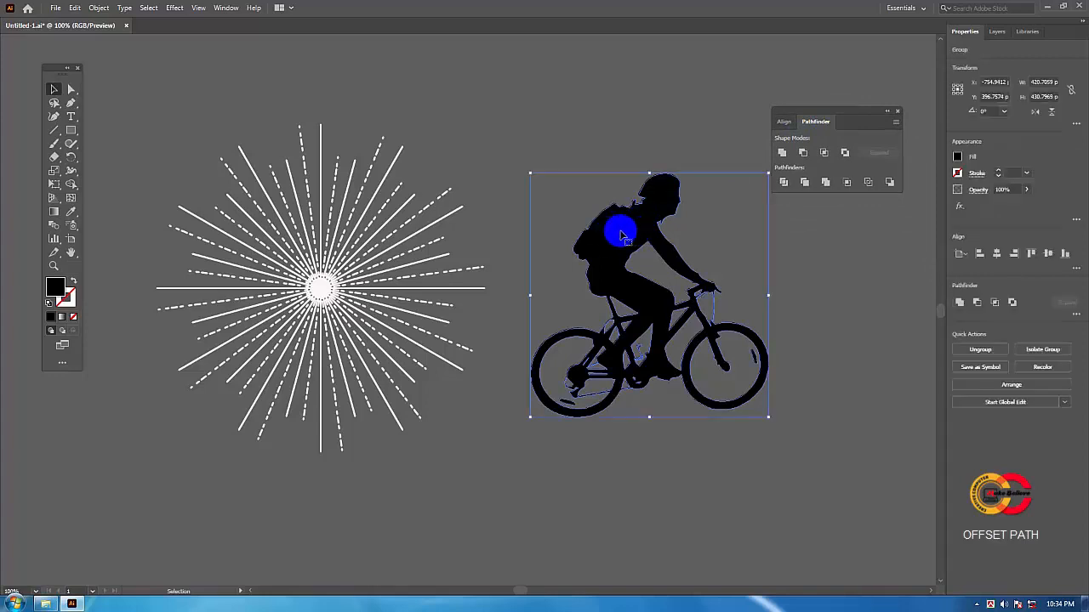
{"action": "left_click", "coordinate": [784, 153]}
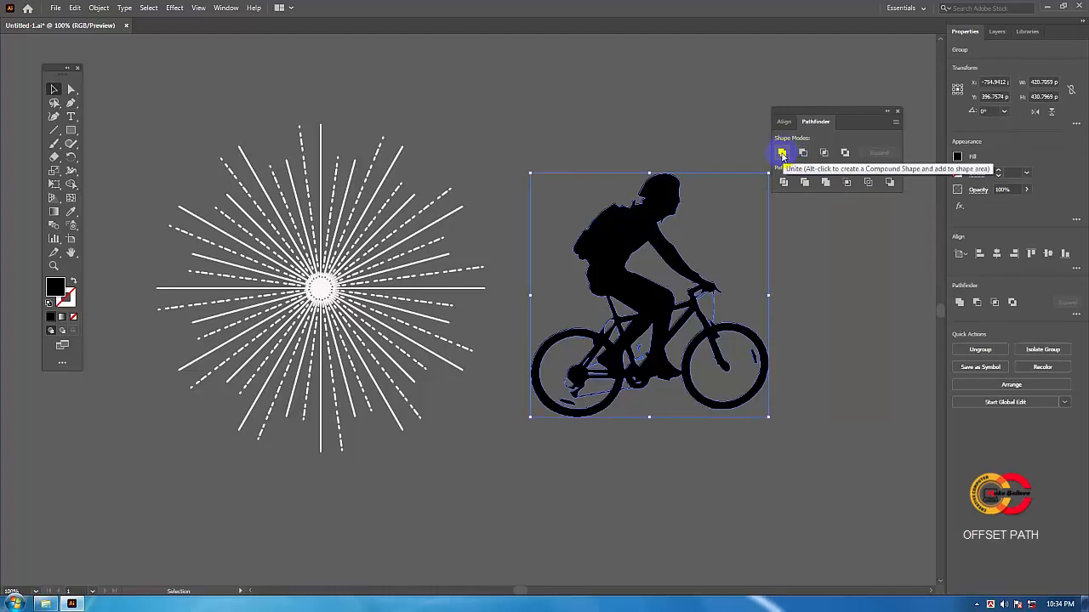
{"action": "left_click", "coordinate": [783, 153]}
{"action": "left_click_drag", "start_coordinate": [650, 202], "coordinate": [619, 230]}
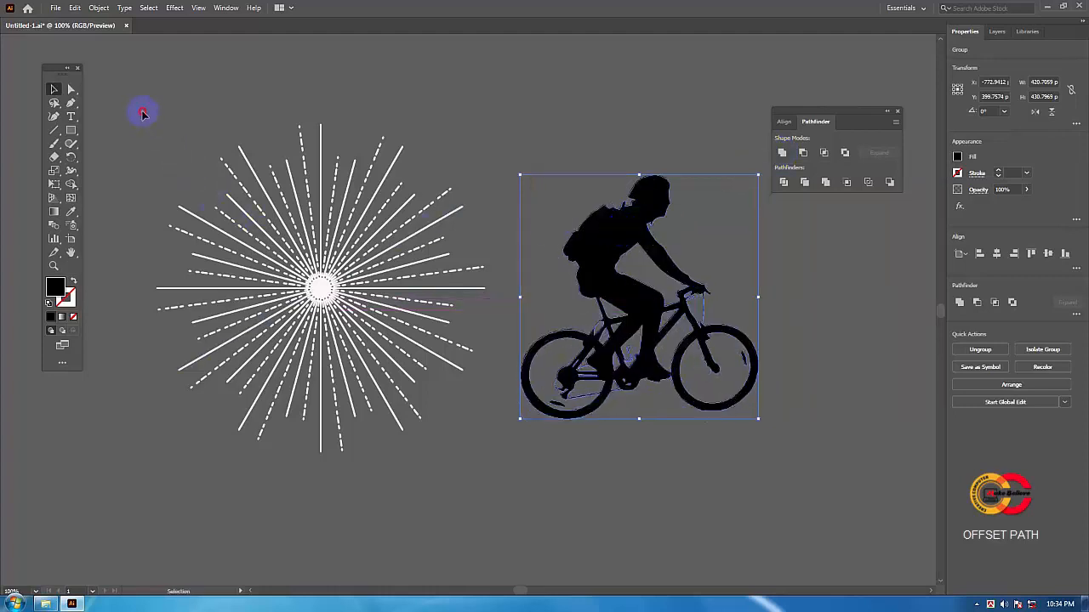
- Select all the sunburst lines and merge them with the Pathfinder Unite mode
{"action": "left_click_drag", "start_coordinate": [142, 113], "coordinate": [492, 479]}
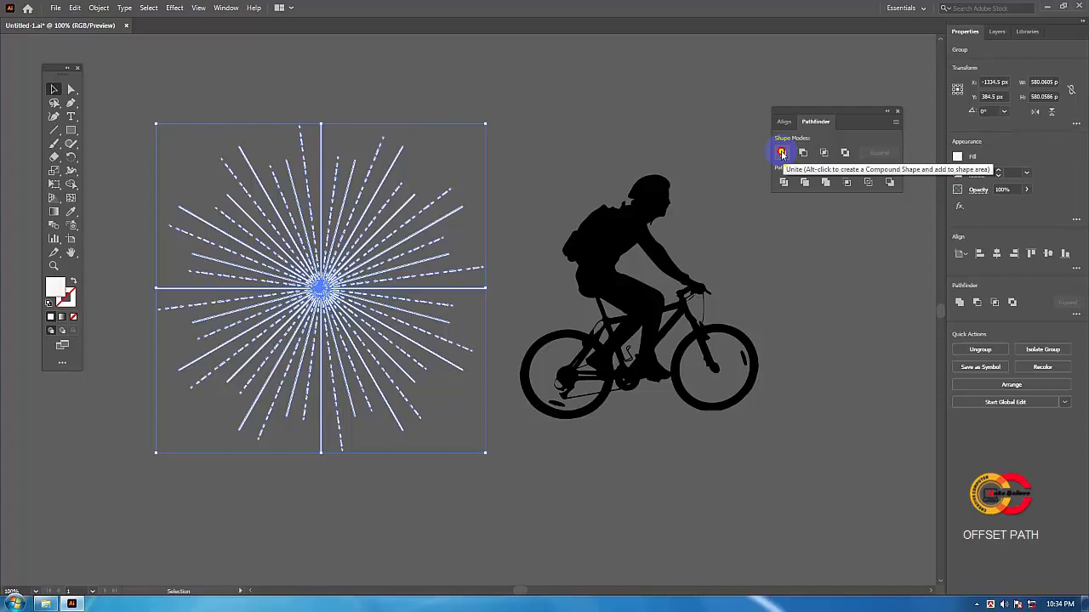
{"action": "left_click", "coordinate": [782, 154]}
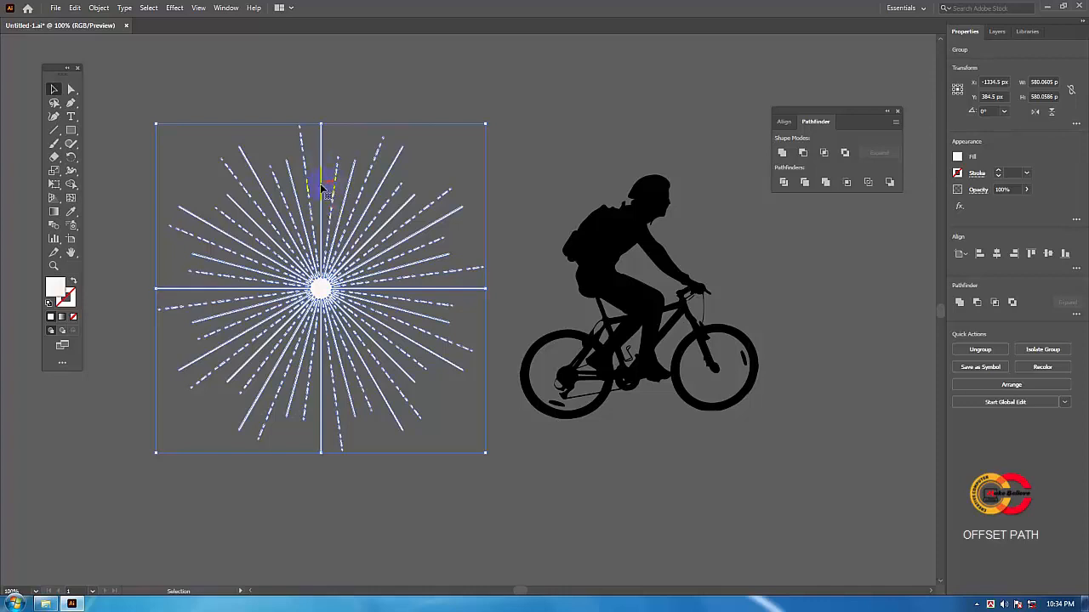
{"action": "left_click_drag", "start_coordinate": [320, 184], "coordinate": [318, 184]}
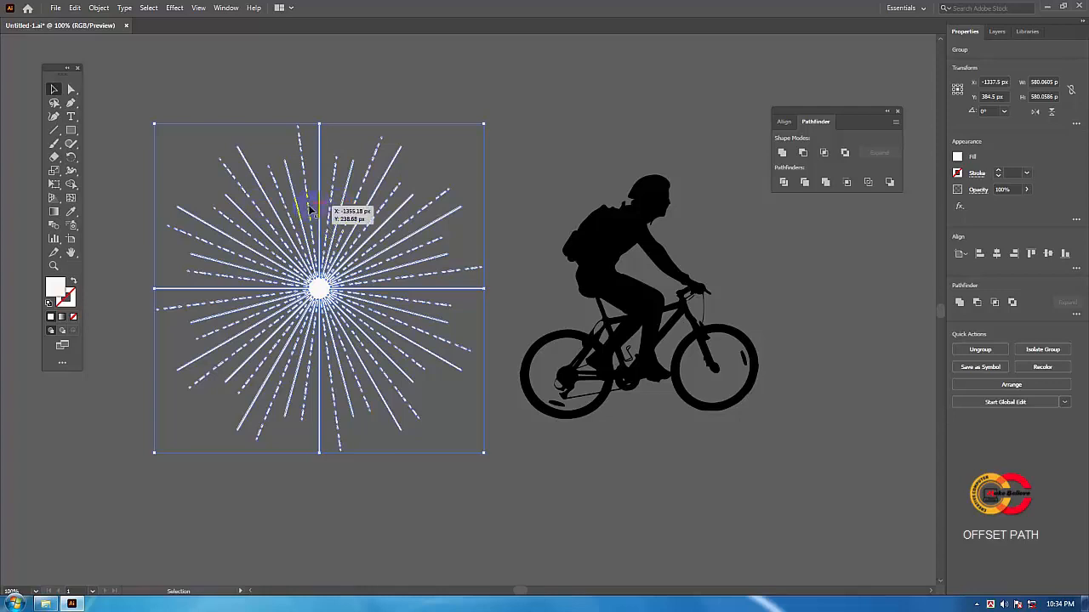
- Make the united sunburst a compound path and shift it slightly up and left
{"action": "left_click", "coordinate": [99, 7]}
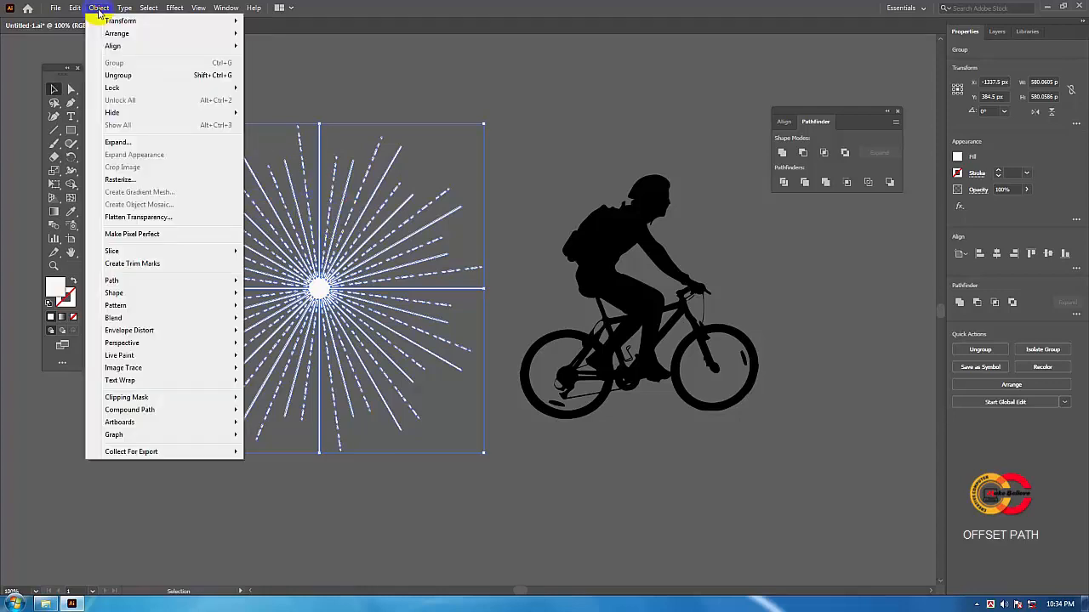
{"action": "mouse_move", "coordinate": [132, 412]}
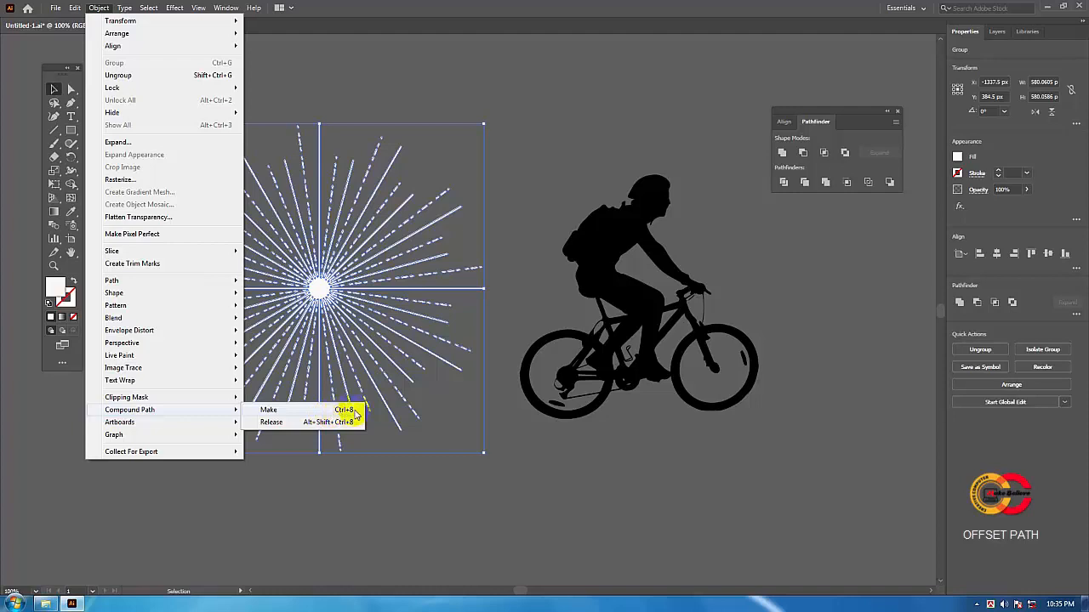
{"action": "left_click", "coordinate": [284, 412]}
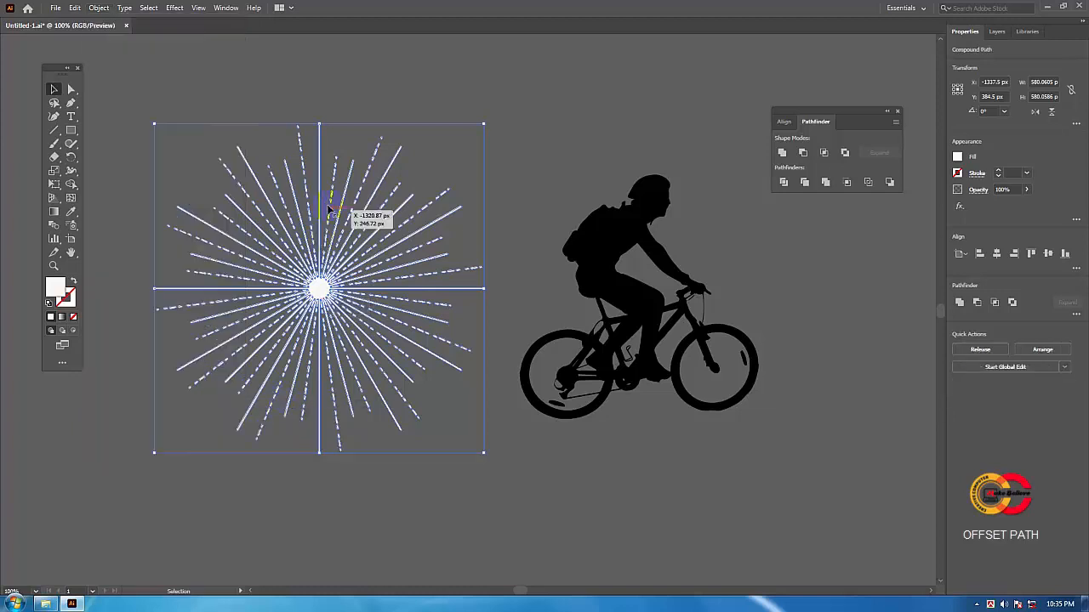
{"action": "left_click_drag", "start_coordinate": [340, 205], "coordinate": [333, 199]}
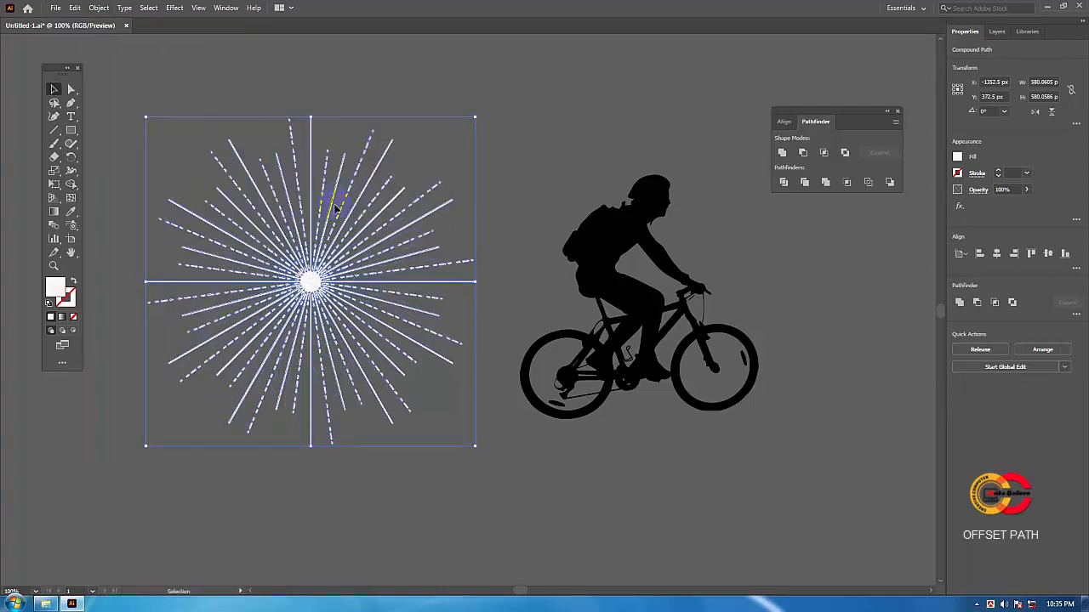
{"action": "left_click", "coordinate": [306, 114]}
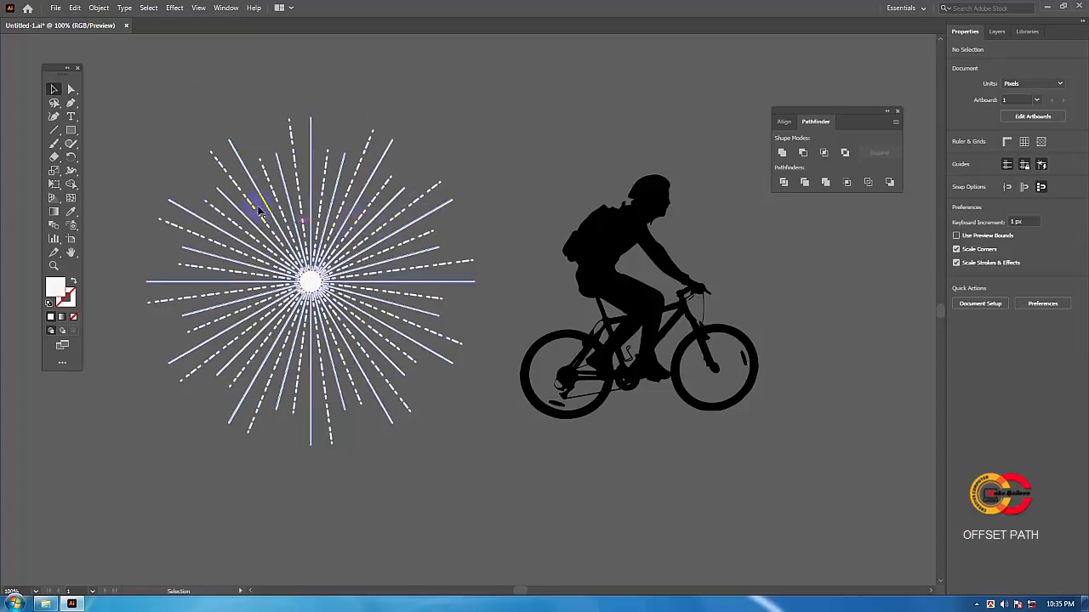
{"action": "left_click_drag", "start_coordinate": [330, 253], "coordinate": [326, 257]}
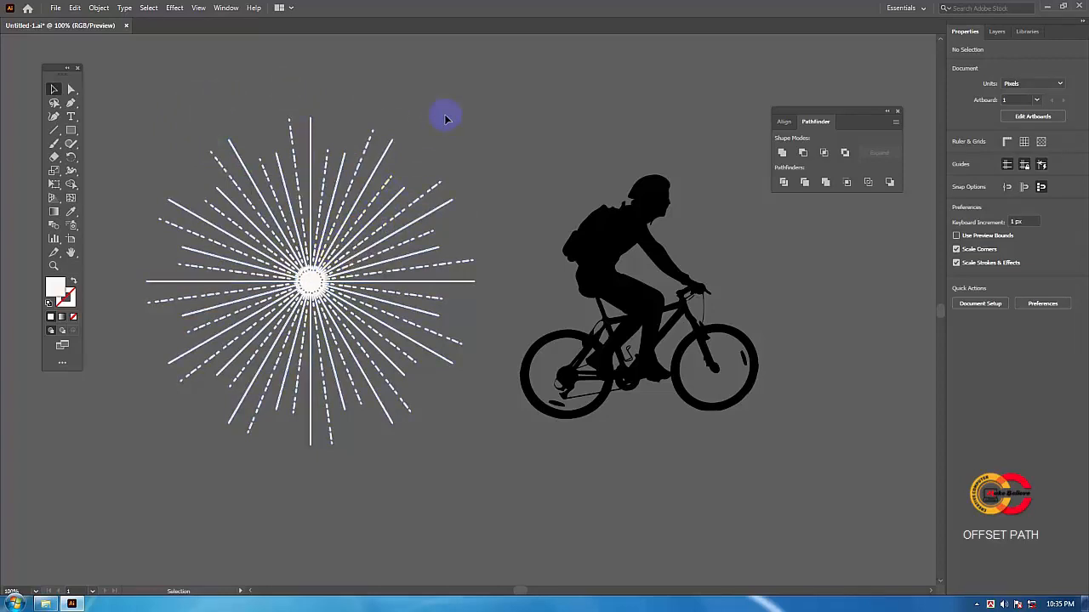
- Make the united cyclist silhouette a compound path and shift it slightly up and left
{"action": "mouse_move", "coordinate": [599, 228]}
{"action": "left_mouse_down"}
{"action": "mouse_move", "coordinate": [601, 244]}
{"action": "mouse_move", "coordinate": [596, 231]}
{"action": "mouse_move", "coordinate": [606, 232]}
{"action": "left_mouse_up"}
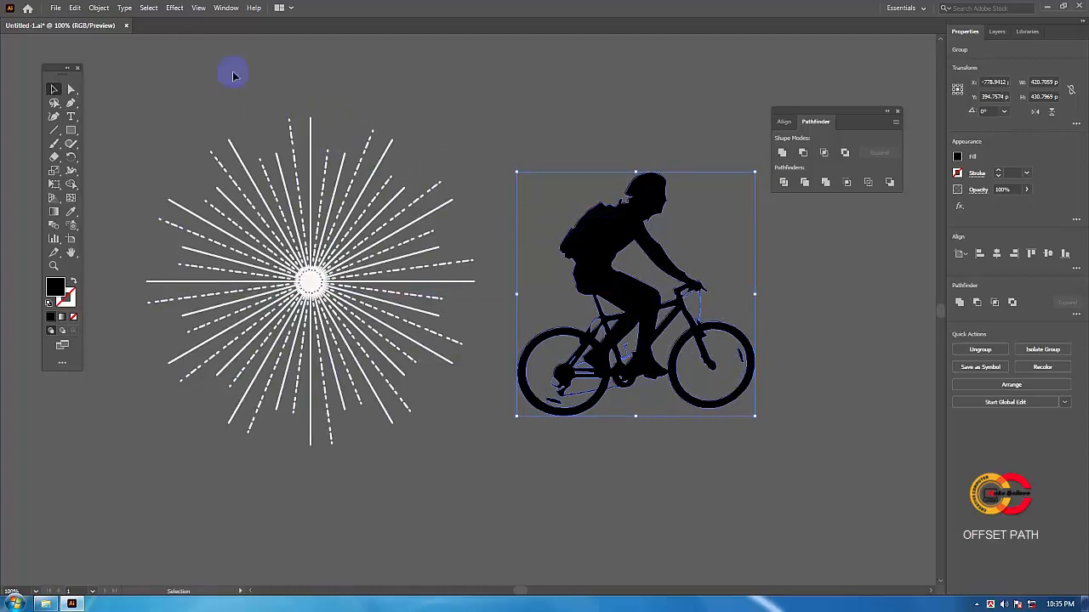
{"action": "left_click", "coordinate": [99, 8]}
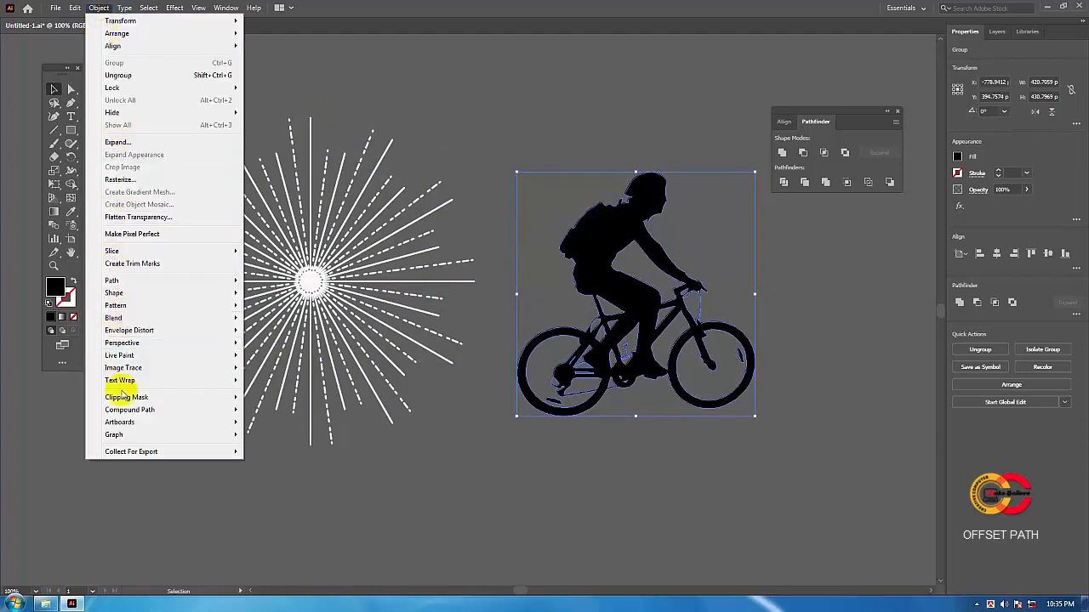
{"action": "mouse_move", "coordinate": [123, 411]}
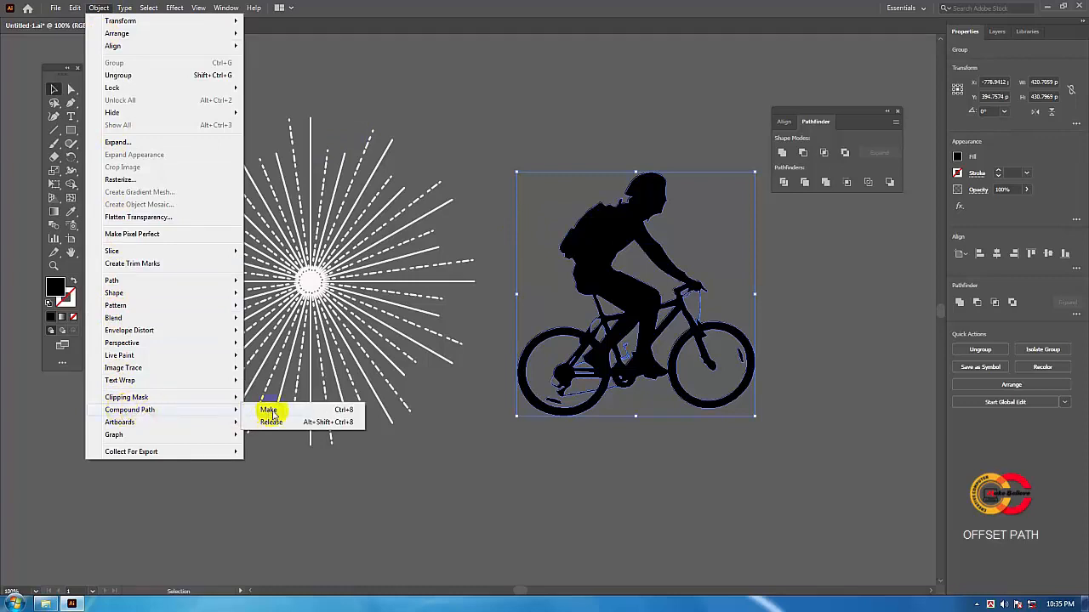
{"action": "left_click", "coordinate": [272, 412]}
{"action": "left_click_drag", "start_coordinate": [595, 228], "coordinate": [593, 232]}
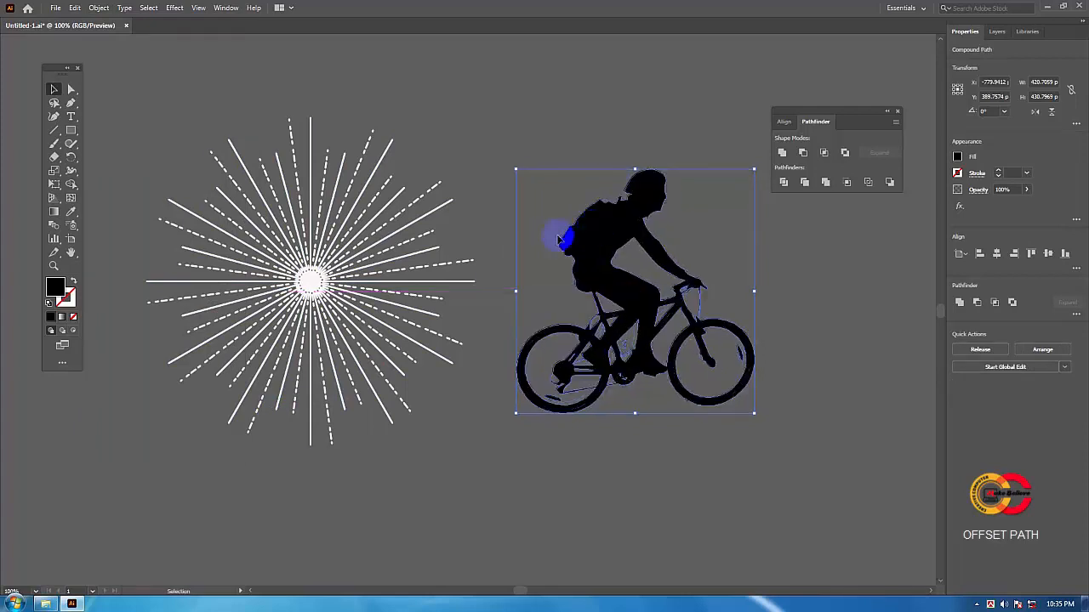
- Set the cyclist's fill to red F90606 and move the cyclist slightly down
{"action": "double_click", "coordinate": [52, 286]}
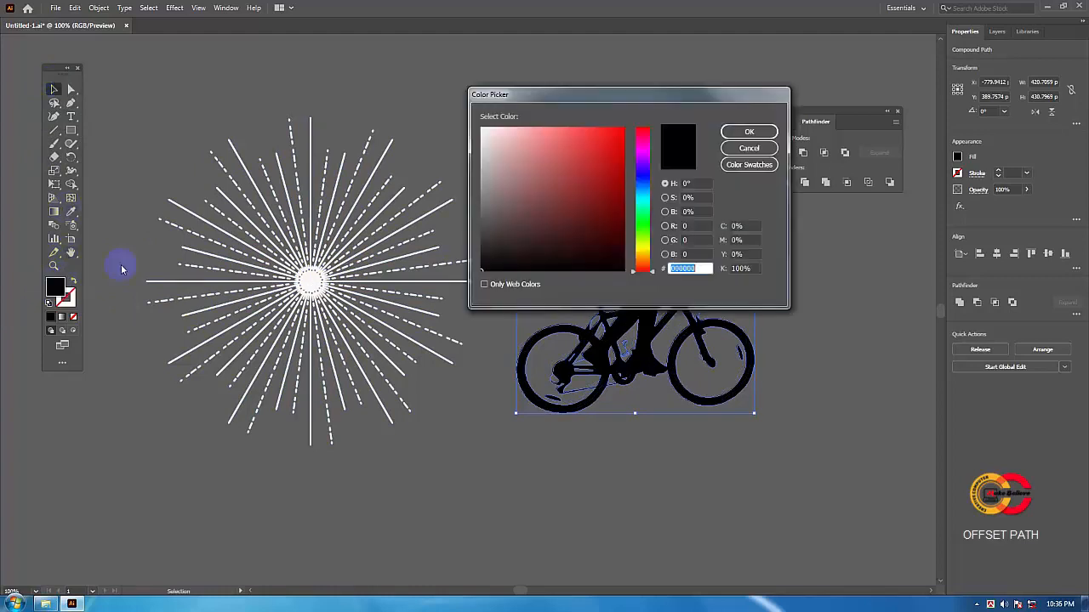
{"action": "left_click_drag", "start_coordinate": [527, 100], "coordinate": [528, 87]}
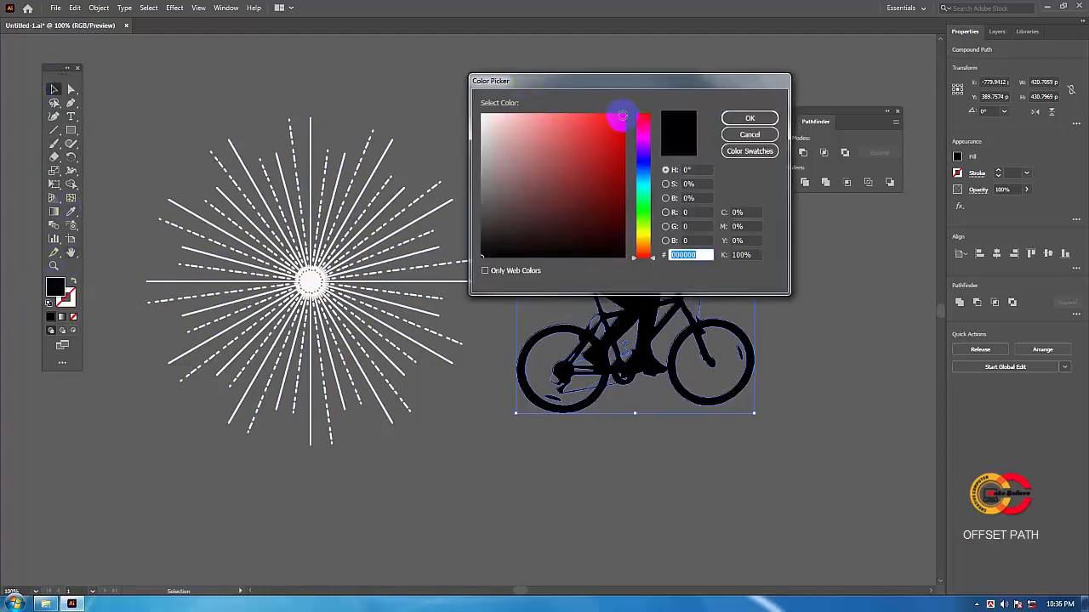
{"action": "left_click", "coordinate": [622, 115]}
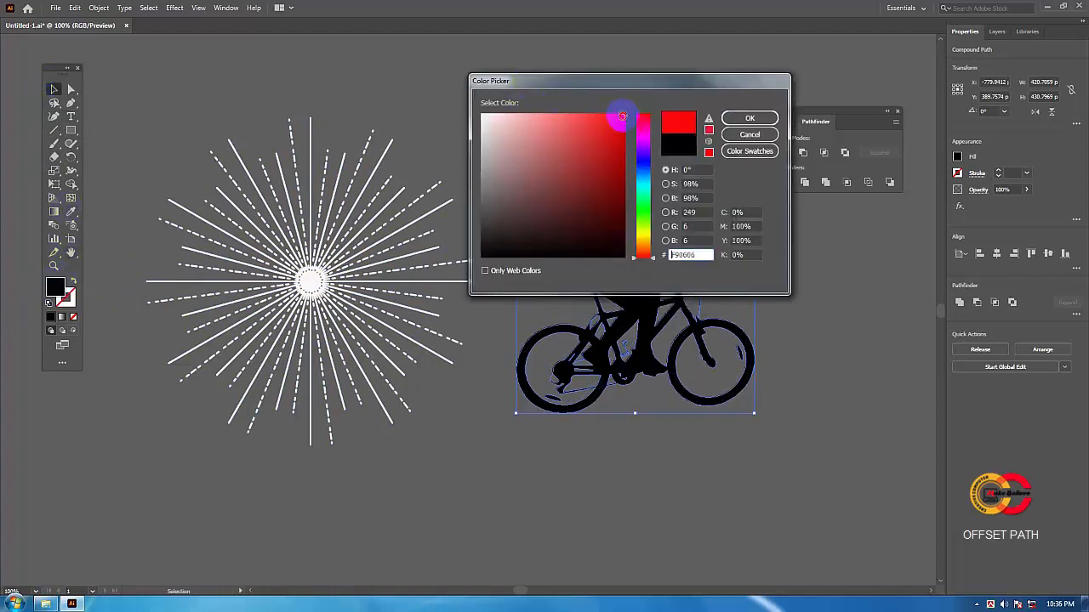
{"action": "left_click", "coordinate": [736, 120]}
{"action": "left_click_drag", "start_coordinate": [627, 223], "coordinate": [599, 257]}
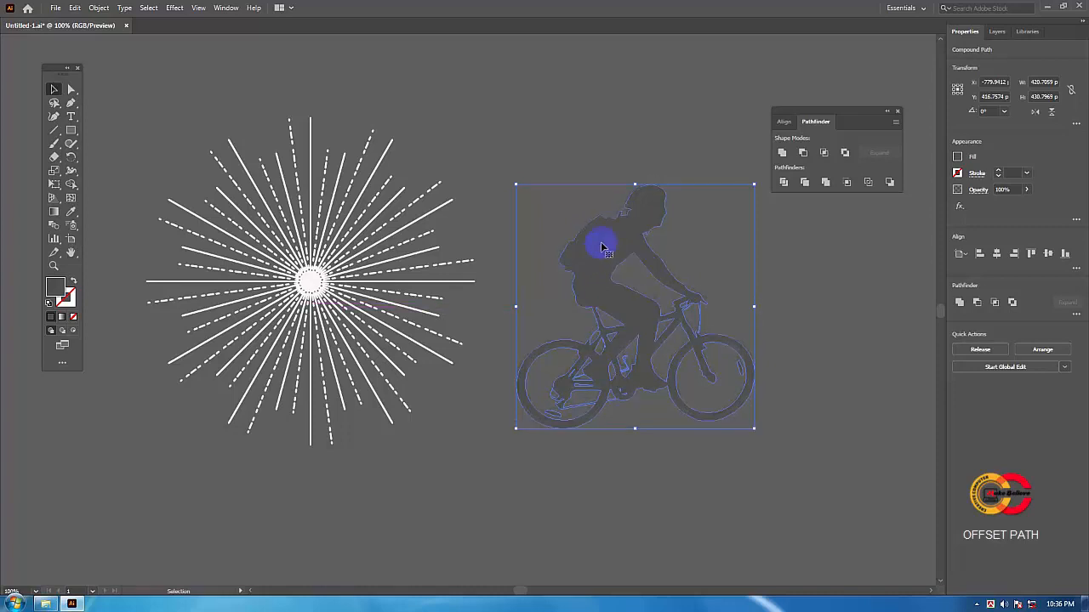
{"action": "left_click", "coordinate": [629, 201]}
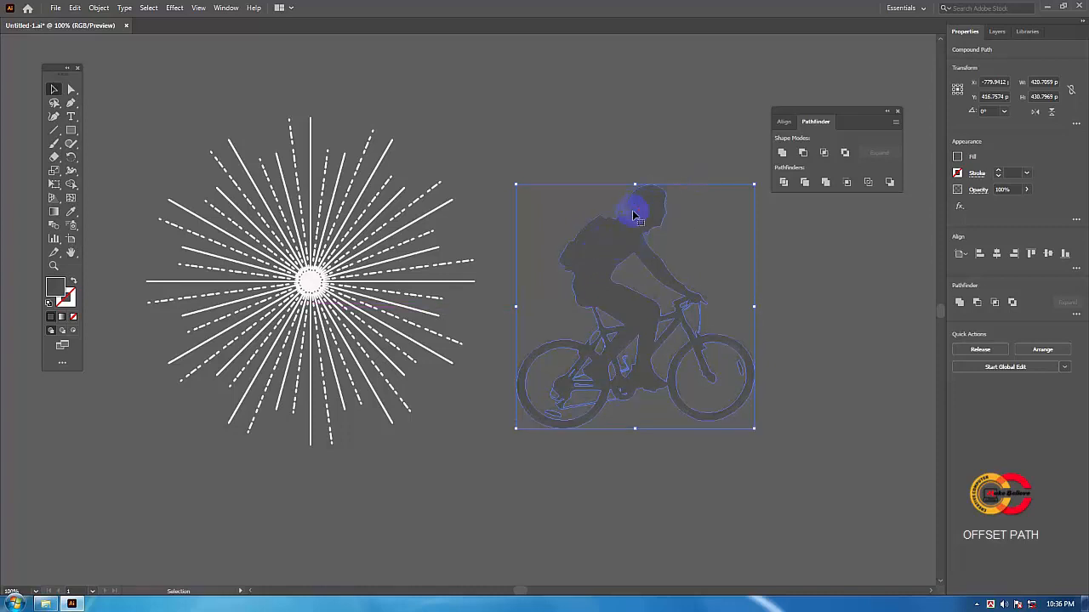
- Show the color sliders and switch the cyclist's color mode to CMYK and finally to RGB
{"action": "left_click", "coordinate": [224, 8]}
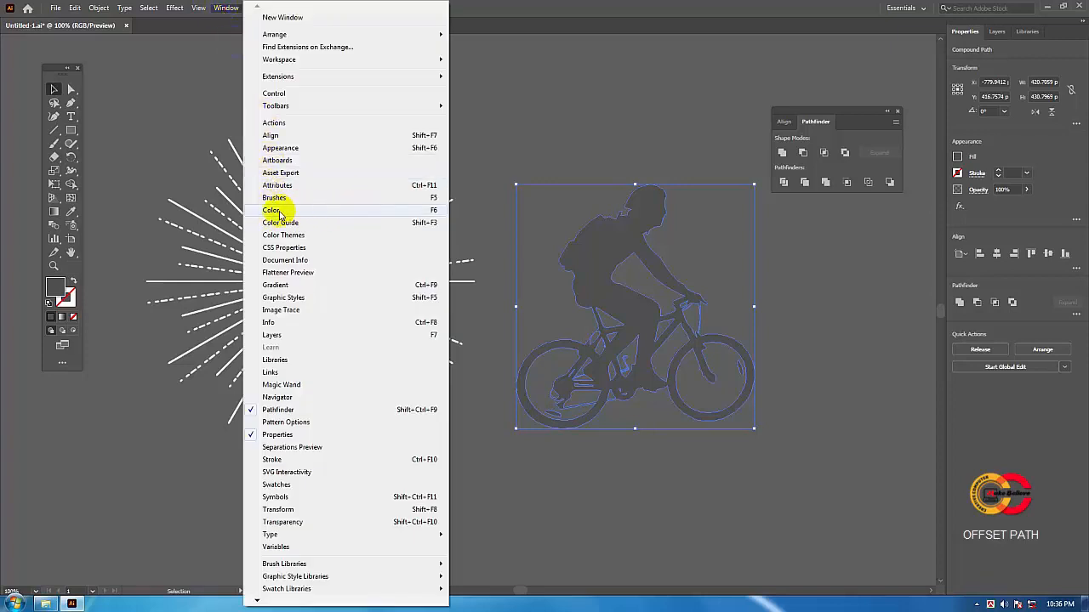
{"action": "left_click", "coordinate": [345, 213]}
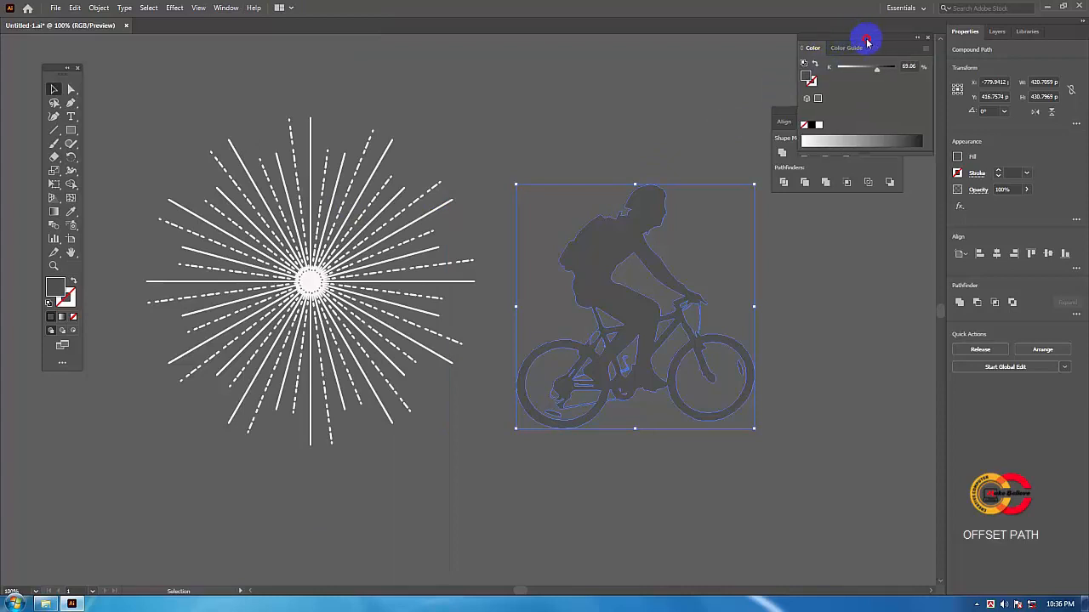
{"action": "left_click_drag", "start_coordinate": [868, 39], "coordinate": [672, 41]}
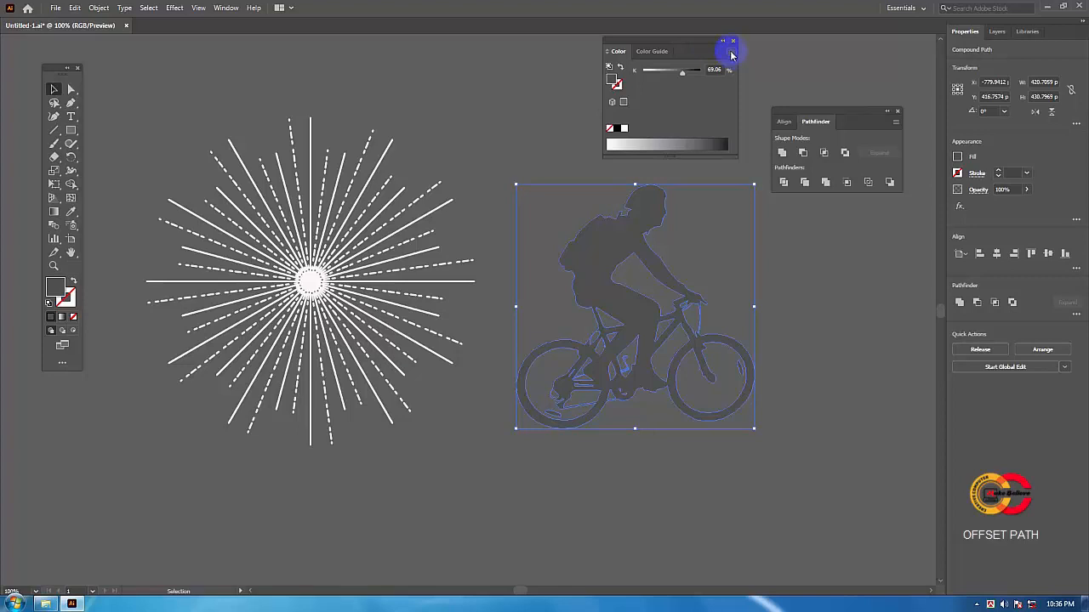
{"action": "left_click", "coordinate": [732, 55]}
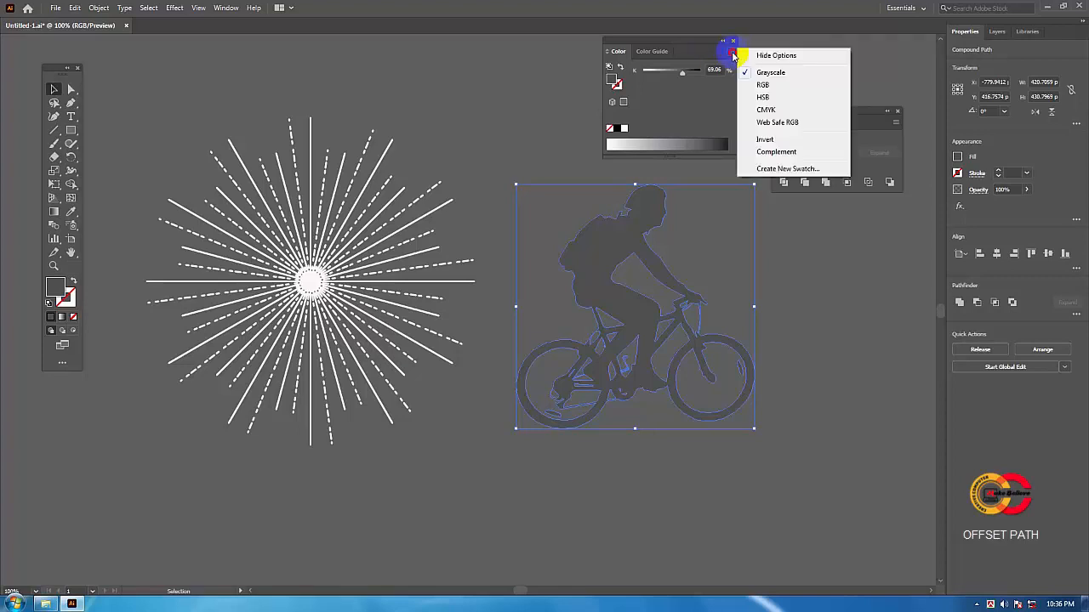
{"action": "left_click", "coordinate": [768, 111]}
{"action": "left_click", "coordinate": [731, 53]}
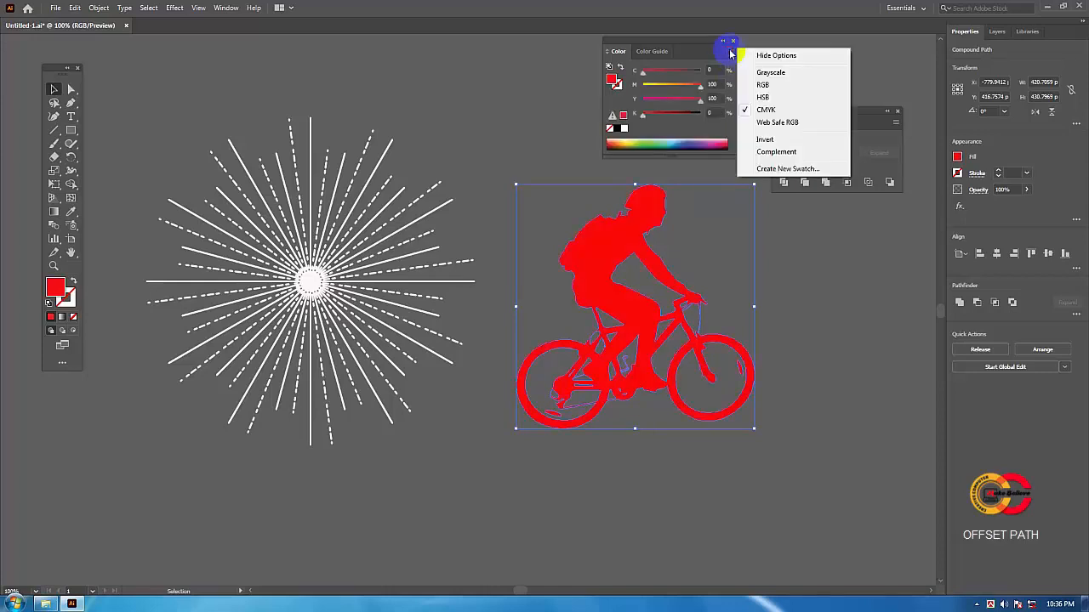
{"action": "left_click", "coordinate": [768, 86]}
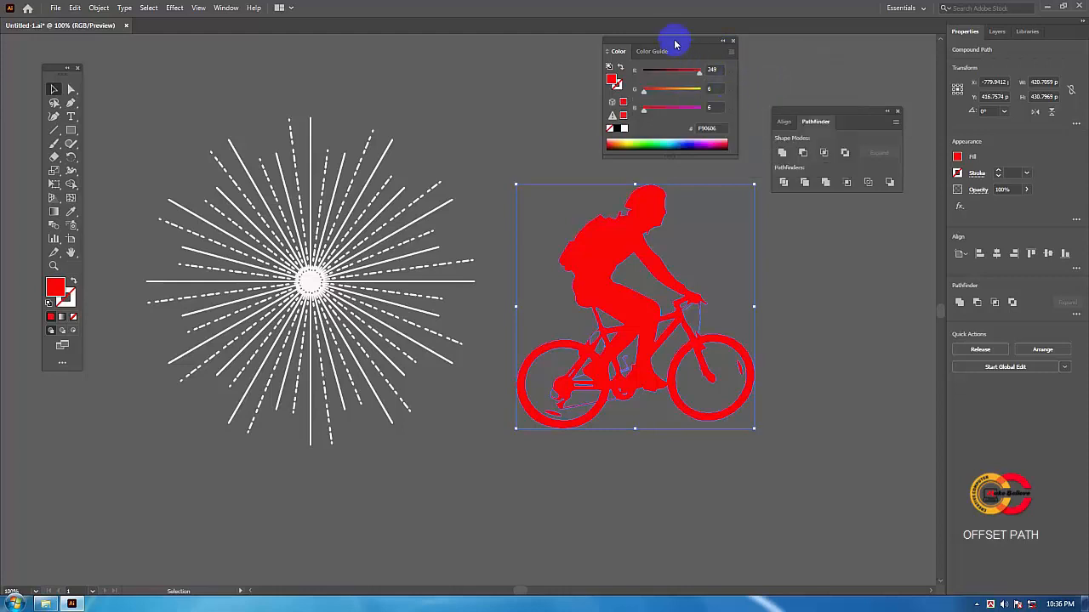
{"action": "left_click_drag", "start_coordinate": [671, 37], "coordinate": [678, 42]}
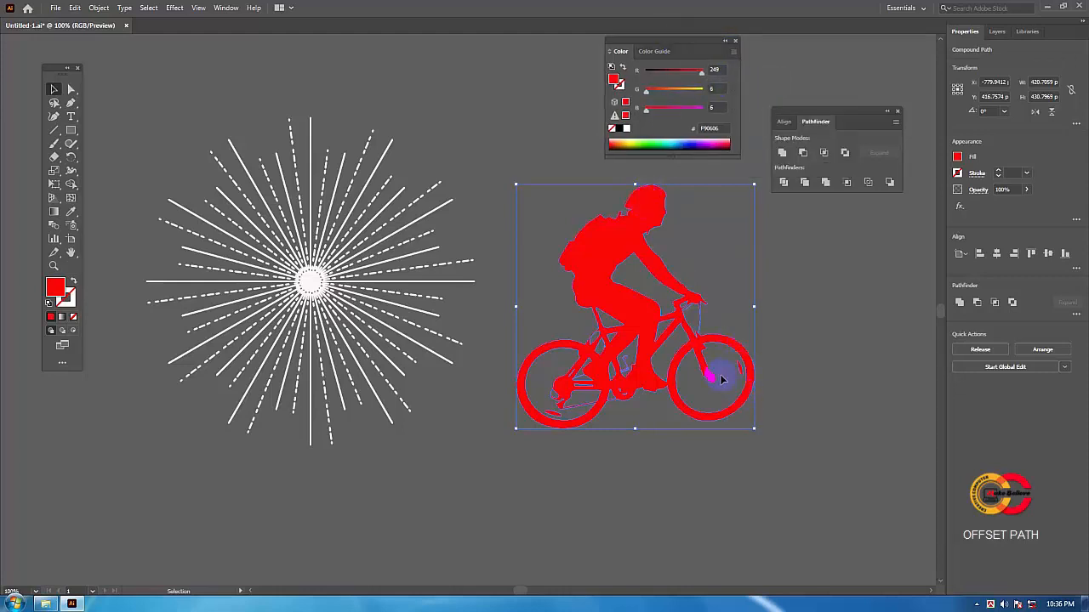
- Nudge the cyclist left and scale it down proportionally about its centre to about 204 × 209 px
{"action": "left_click_drag", "start_coordinate": [607, 265], "coordinate": [600, 263]}
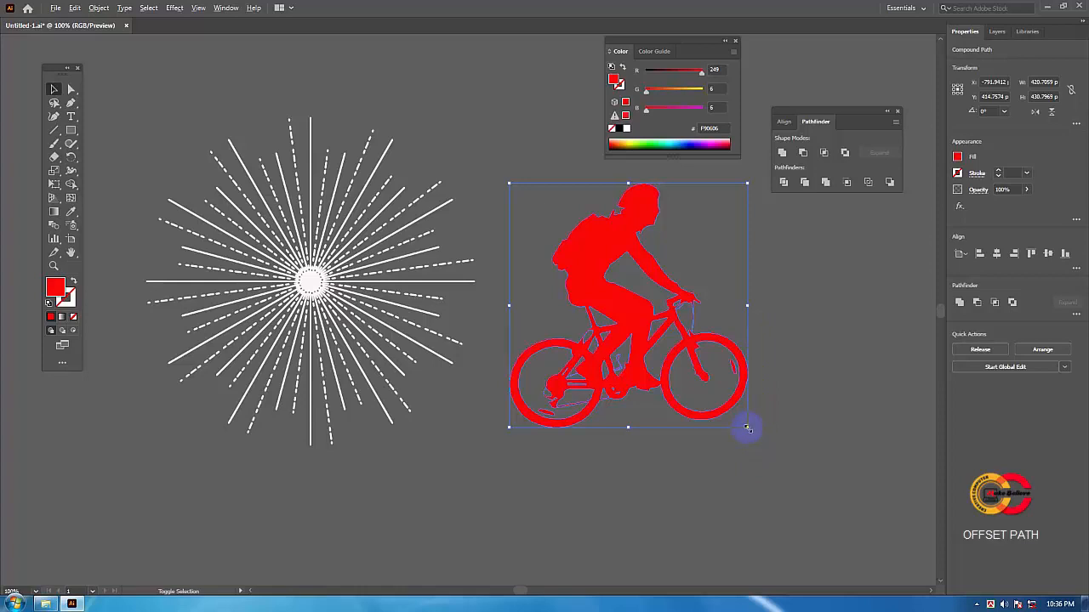
{"action": "left_click_drag", "start_coordinate": [747, 428], "coordinate": [687, 375]}
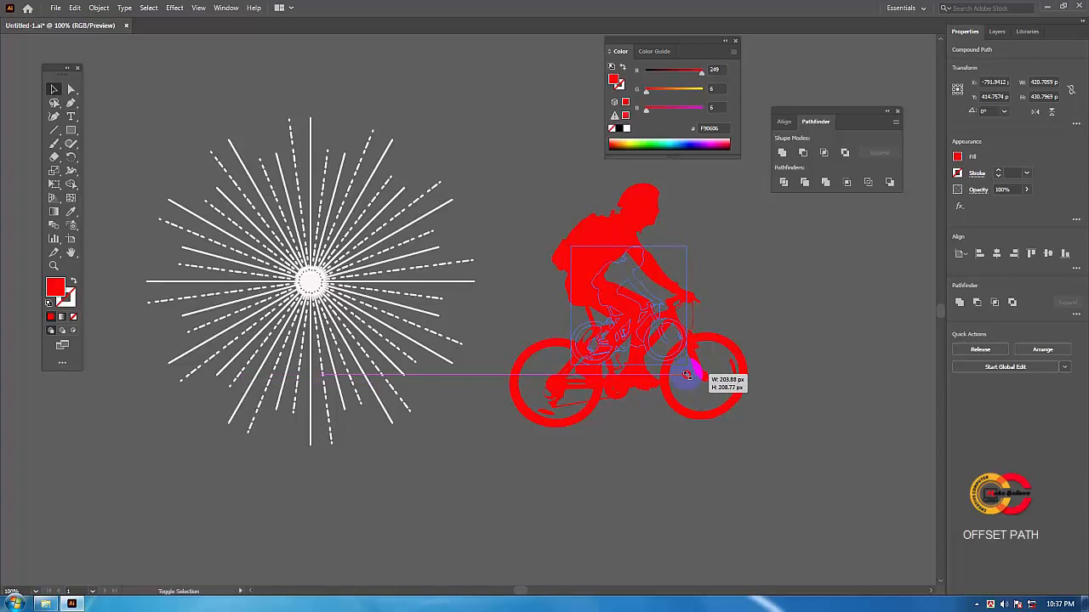
{"action": "left_click_drag", "start_coordinate": [687, 375], "coordinate": [688, 377]}
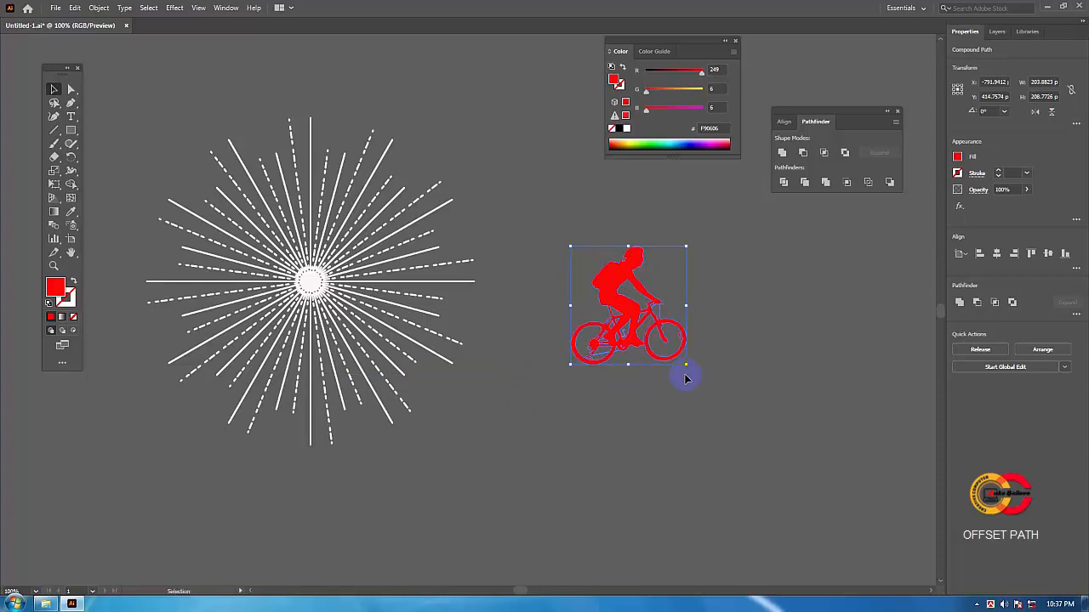
- Place the cyclist over the centre of the sunburst and bring it to the front
{"action": "left_click_drag", "start_coordinate": [622, 269], "coordinate": [301, 253]}
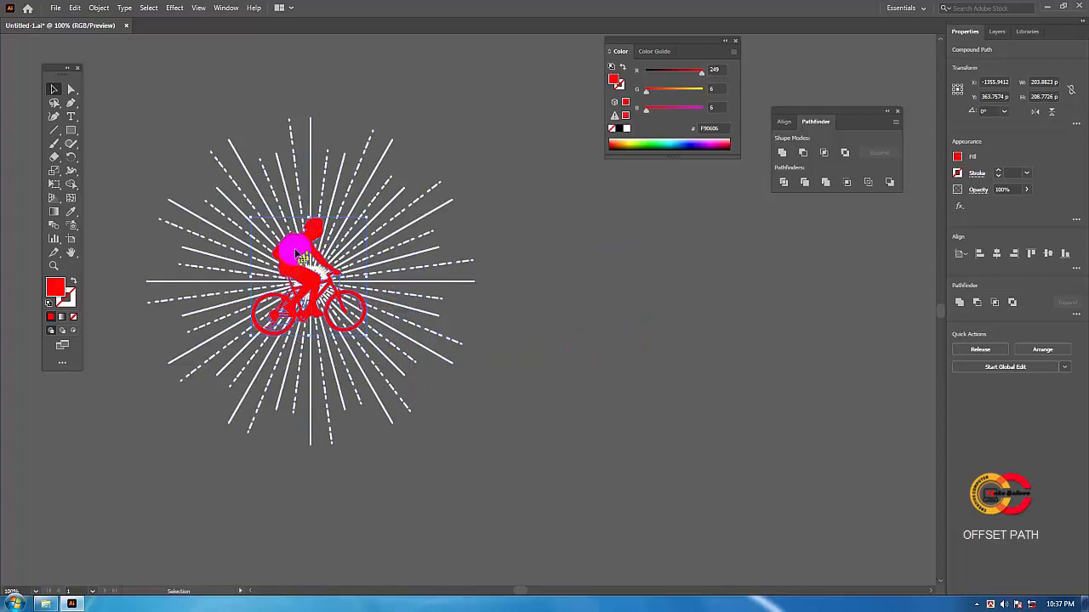
{"action": "right_click", "coordinate": [298, 251]}
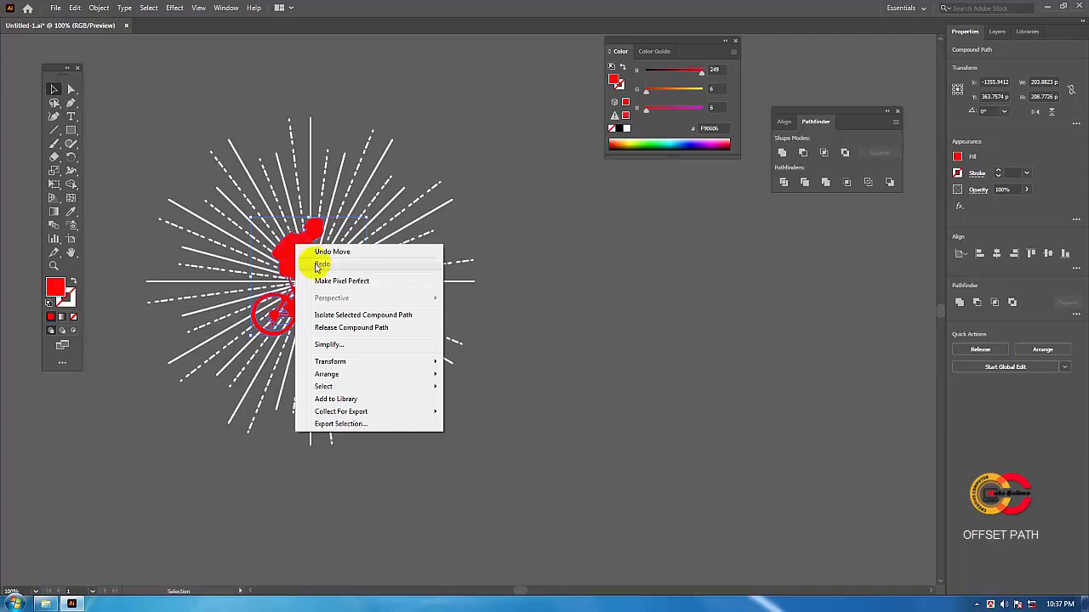
{"action": "mouse_move", "coordinate": [333, 374]}
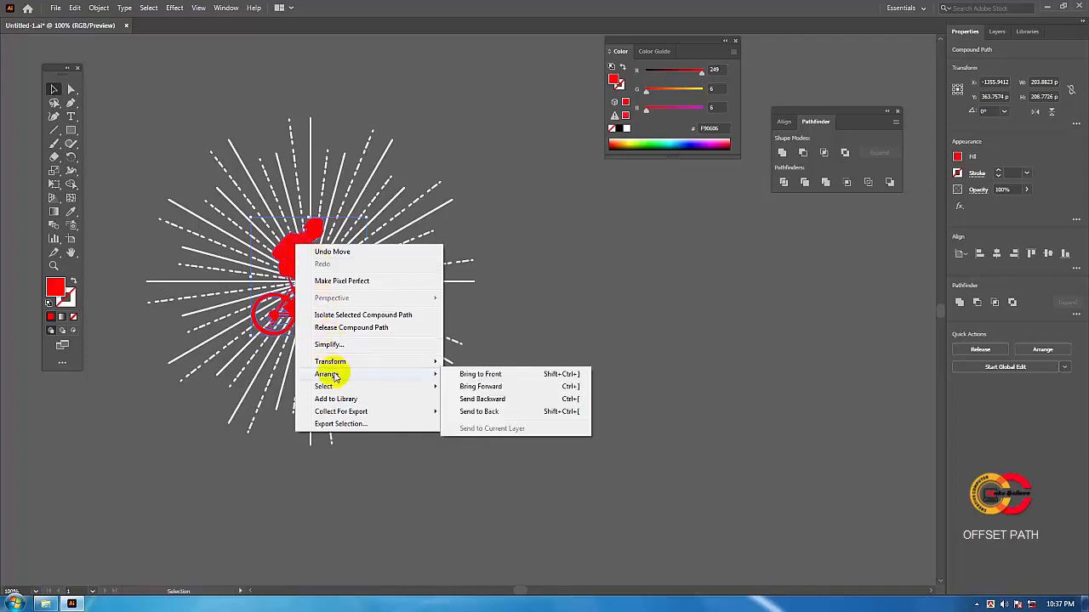
{"action": "left_click", "coordinate": [480, 374]}
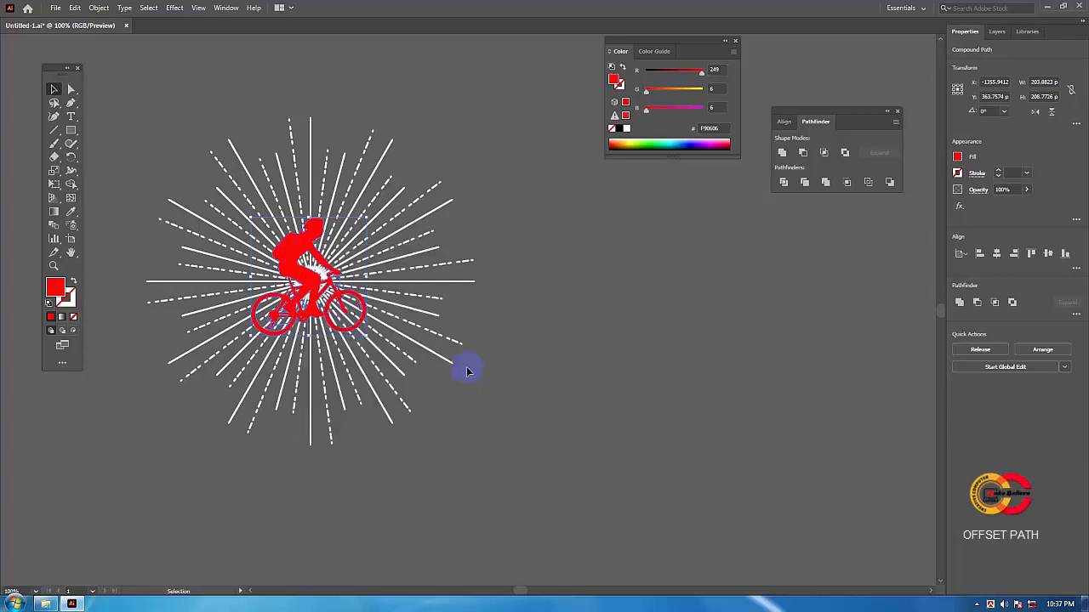
- Enlarge the cyclist proportionally about its centre to about 268 × 274 px and deselect it
{"action": "left_click", "coordinate": [367, 335]}
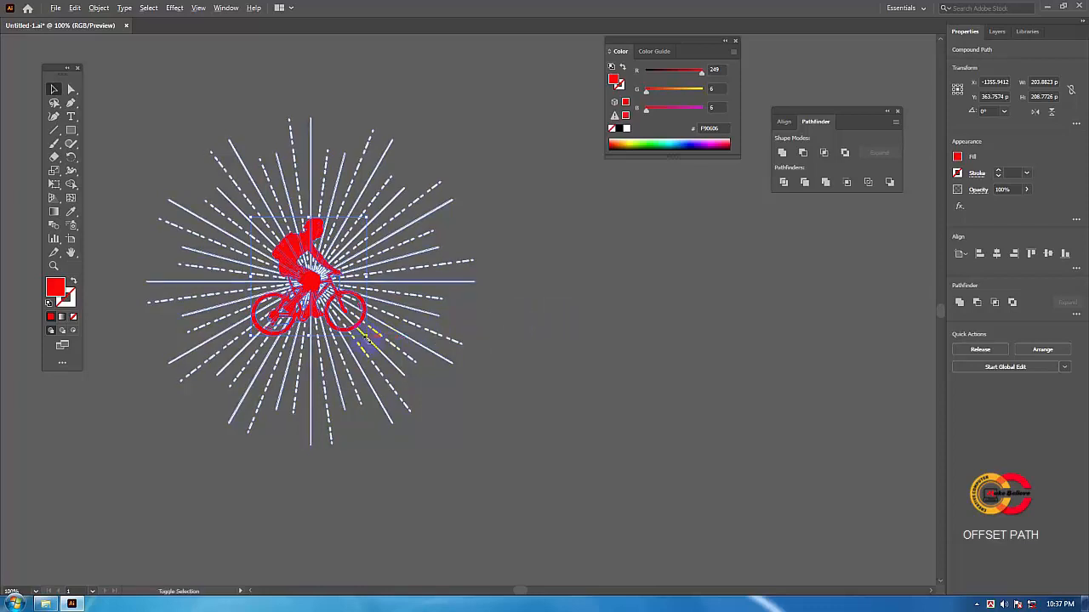
{"action": "left_click_drag", "start_coordinate": [364, 334], "coordinate": [385, 358]}
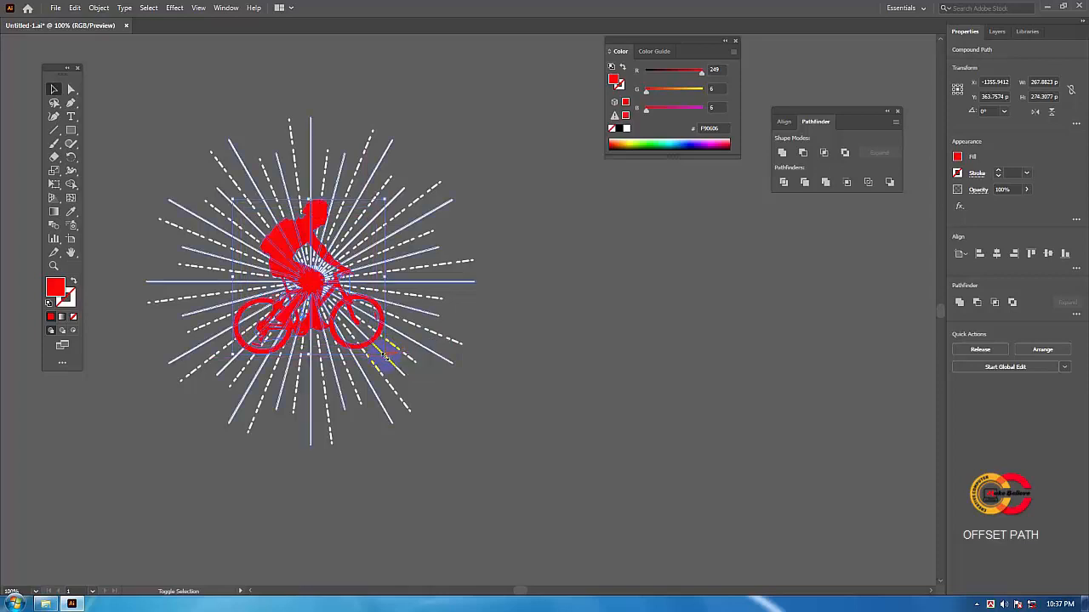
{"action": "left_click", "coordinate": [385, 358], "text": "shift"}
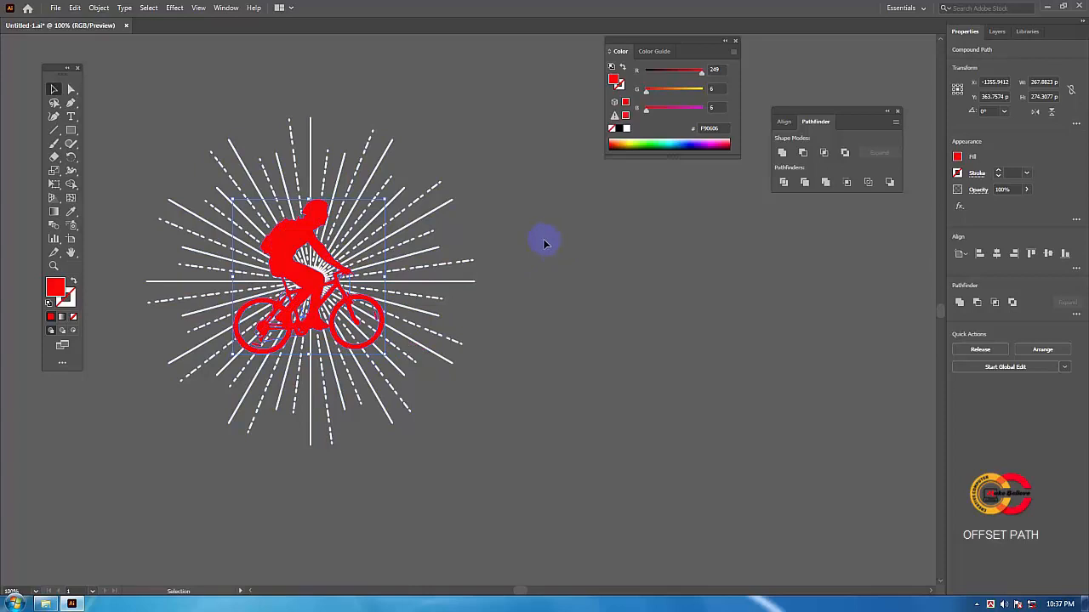
{"action": "left_click", "coordinate": [544, 244]}
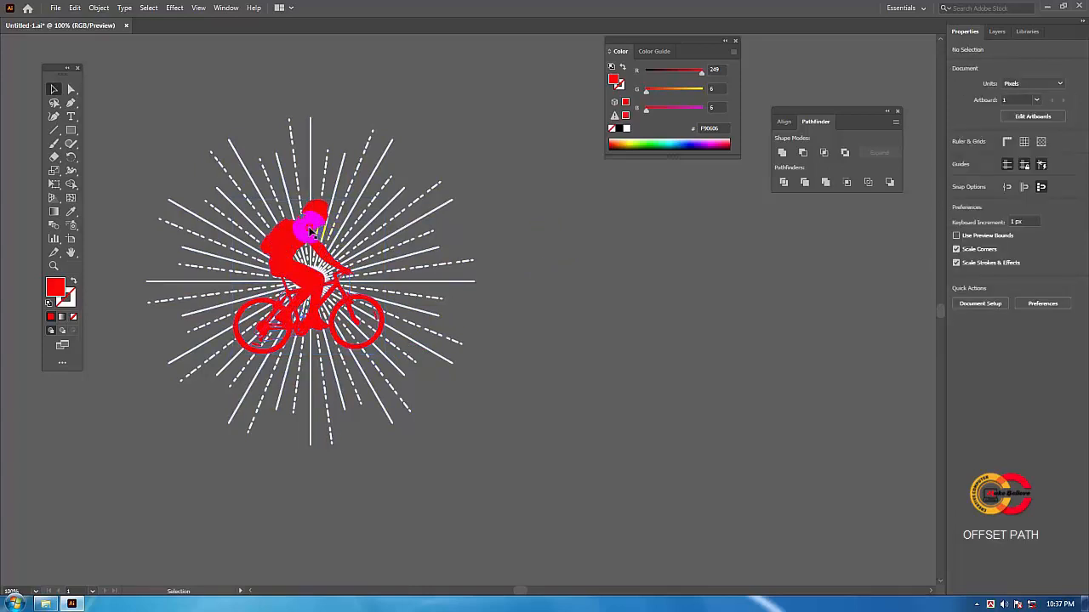
{"action": "left_click", "coordinate": [312, 231]}
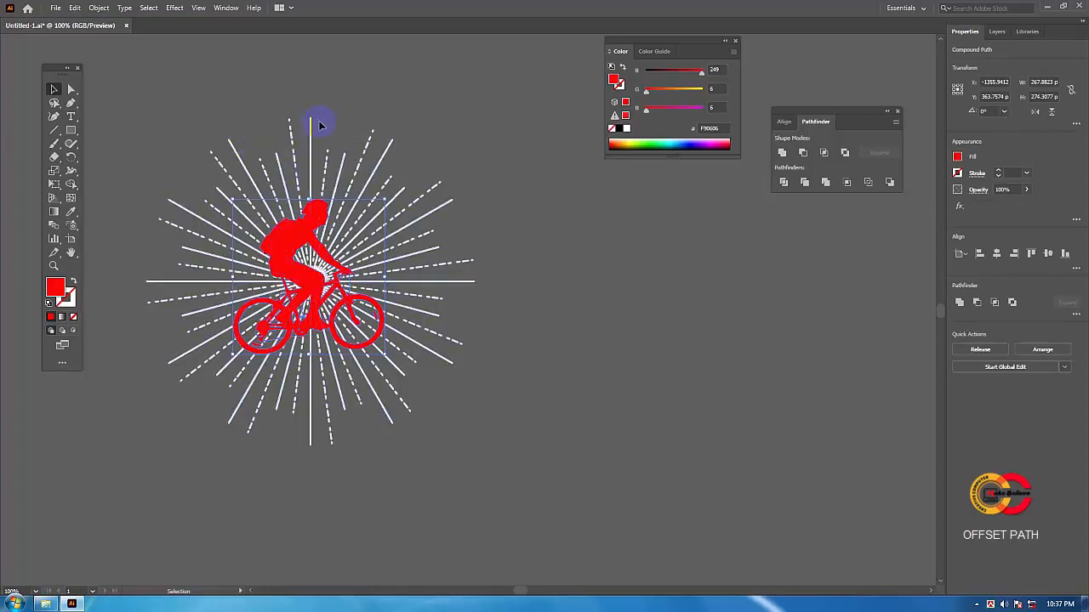
{"action": "left_click", "coordinate": [288, 236]}
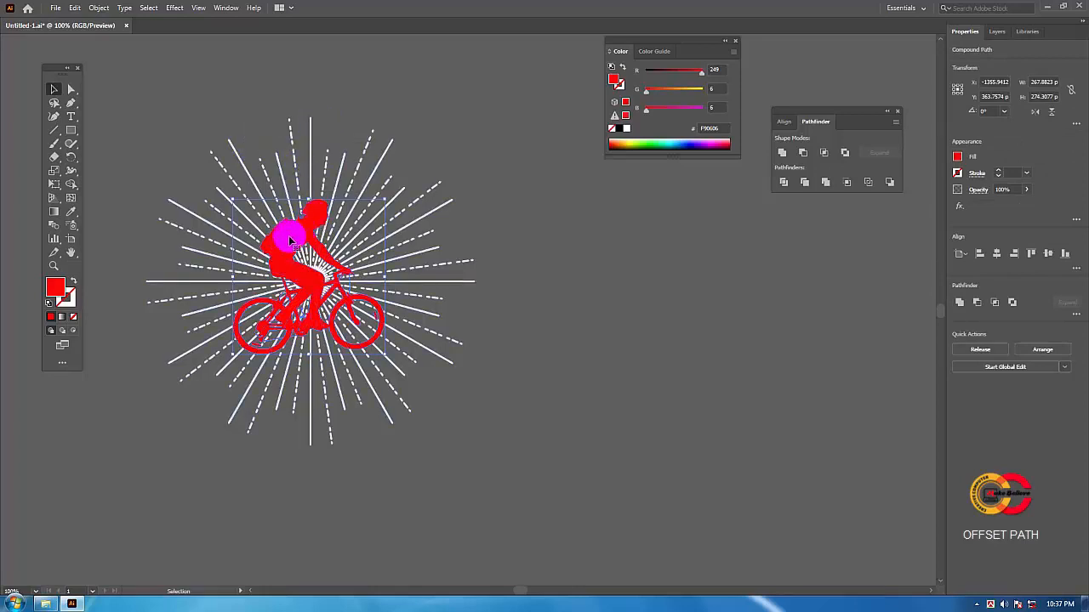
{"action": "left_click", "coordinate": [286, 239]}
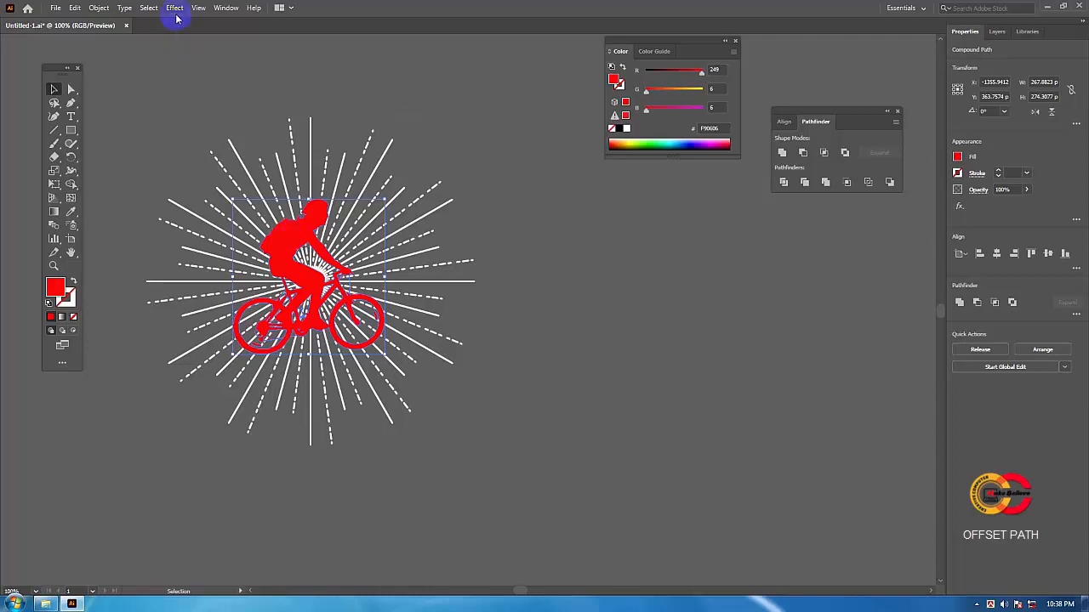
{"action": "left_click", "coordinate": [98, 8]}
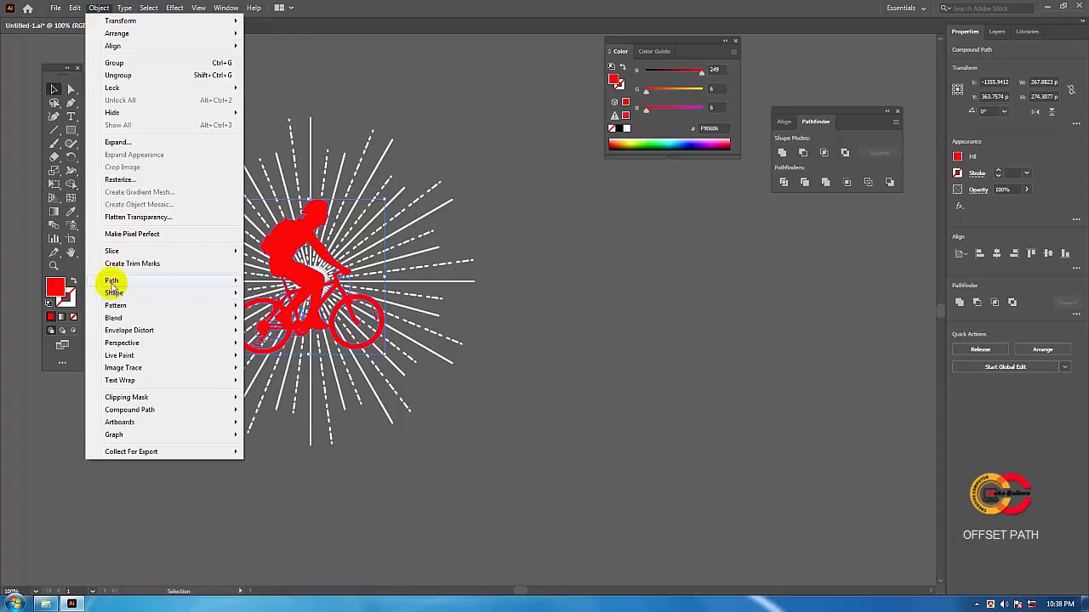
{"action": "mouse_move", "coordinate": [111, 280]}
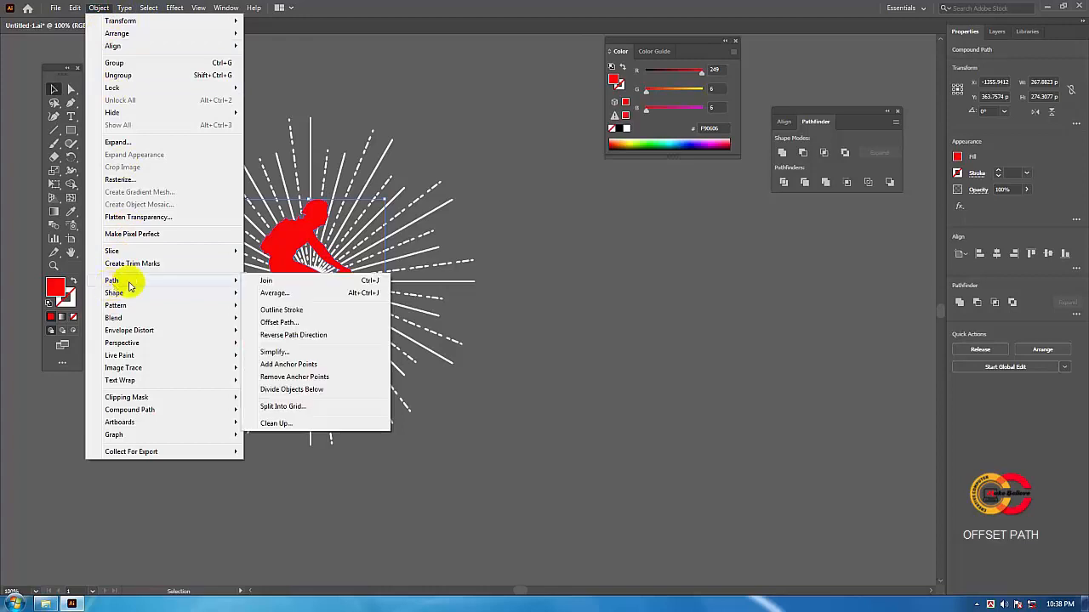
{"action": "left_click", "coordinate": [280, 322]}
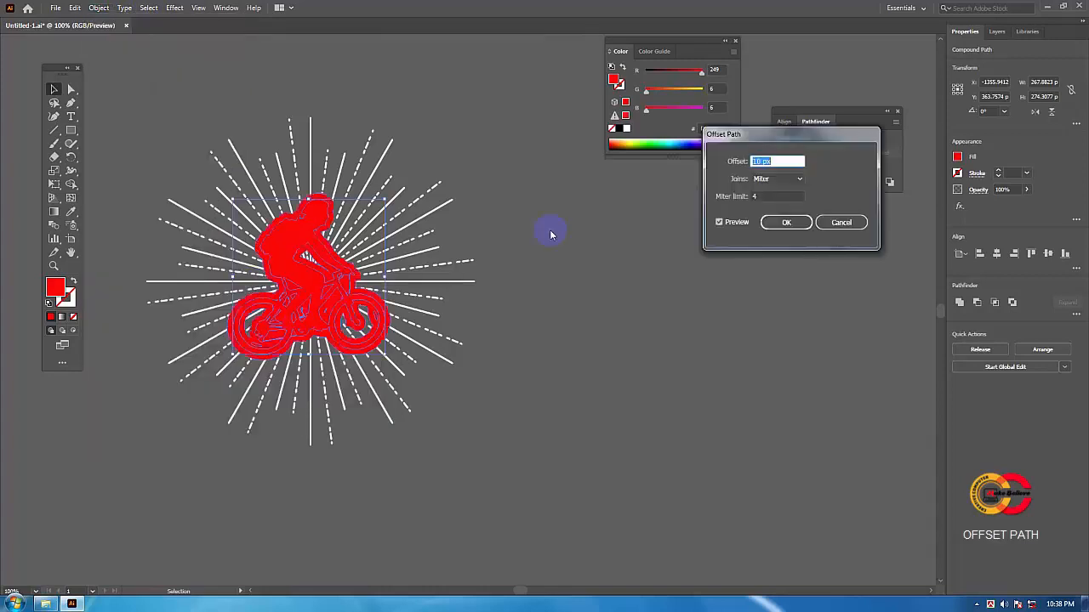
{"action": "left_click_drag", "start_coordinate": [763, 142], "coordinate": [614, 224]}
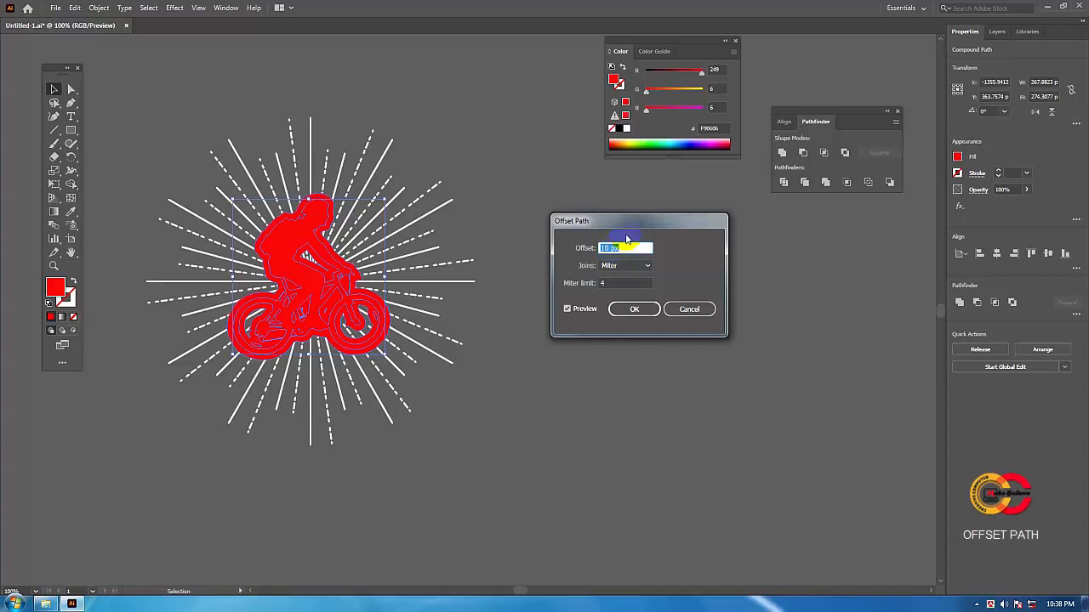
{"action": "left_click_drag", "start_coordinate": [628, 223], "coordinate": [625, 213]}
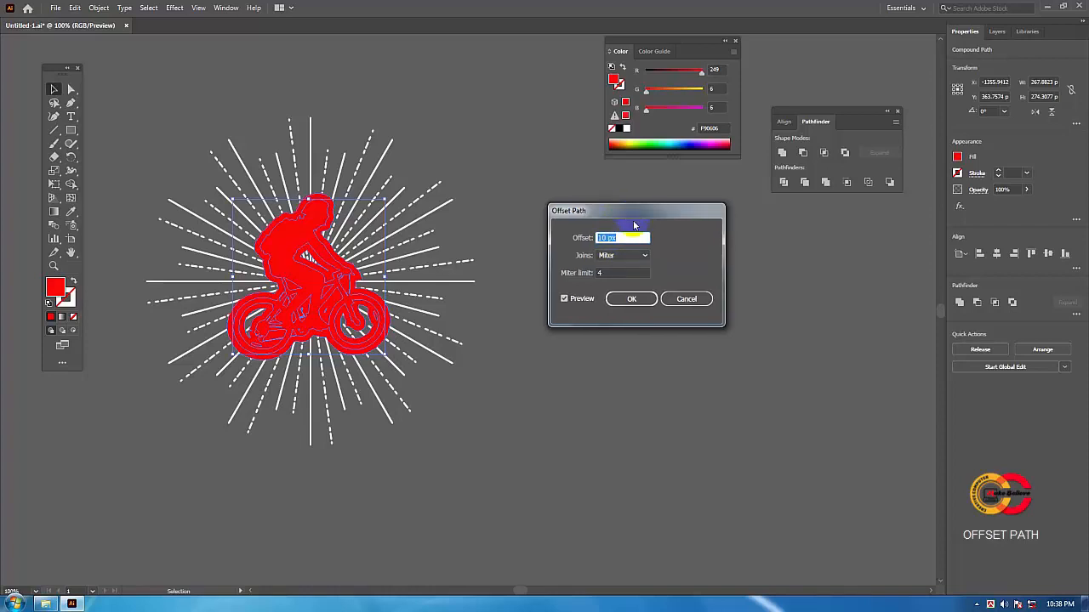
{"action": "left_click", "coordinate": [687, 299]}
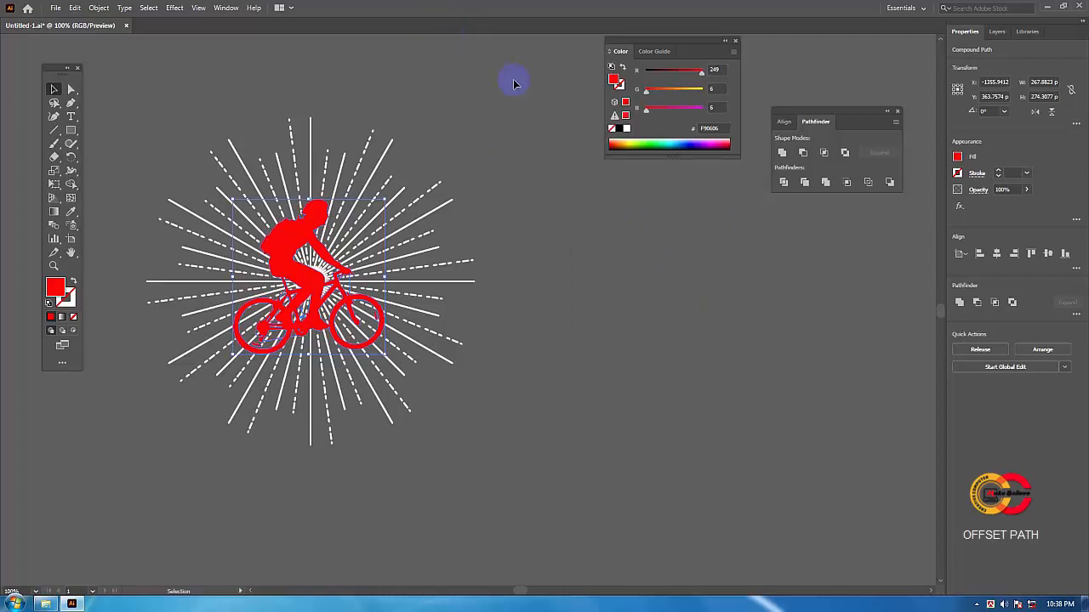
- Show the rulers and switch their units to inches and finally back to pixels
{"action": "key", "text": "a"}
{"action": "key", "text": "ctrl+r"}
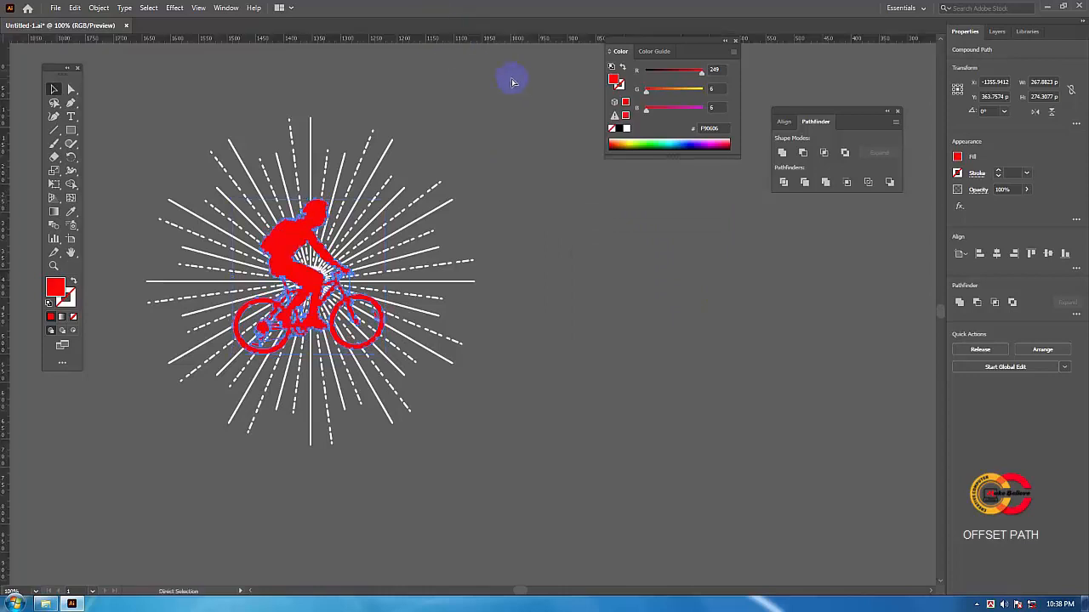
{"action": "key", "text": "v"}
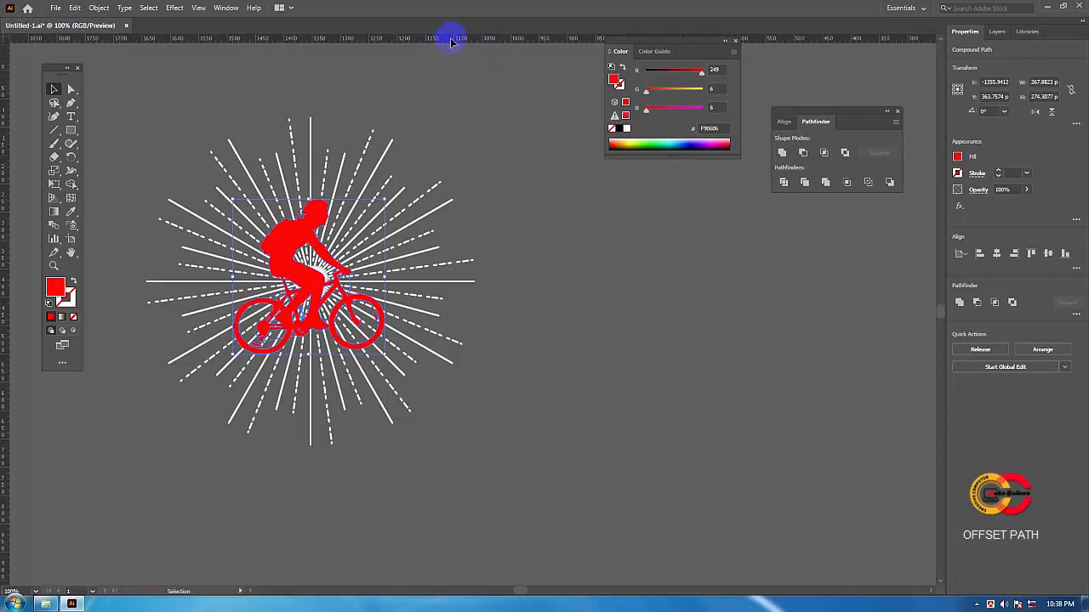
{"action": "right_click", "coordinate": [452, 41]}
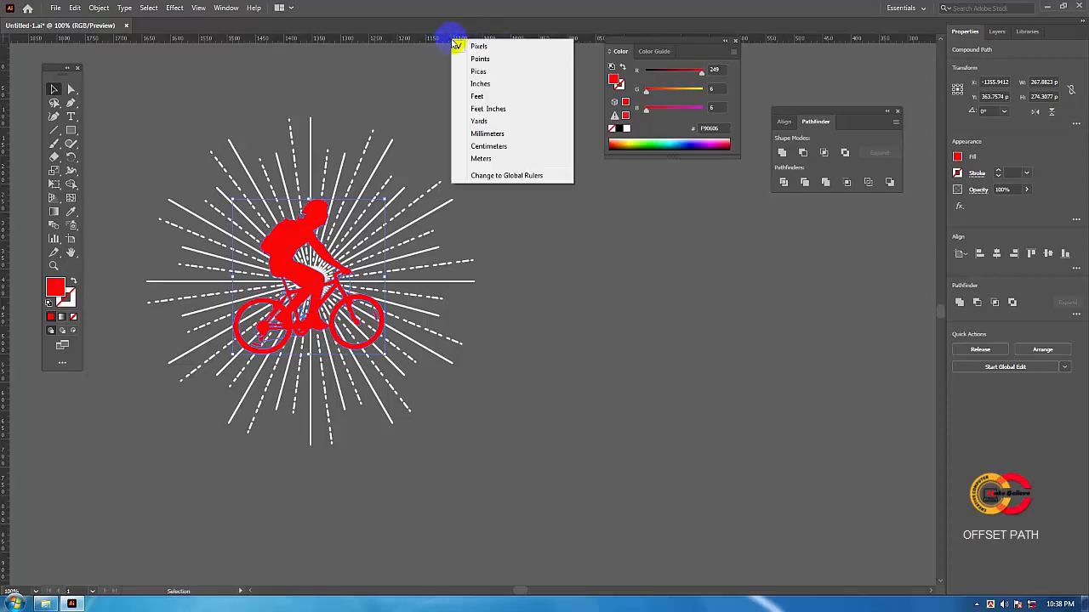
{"action": "left_click", "coordinate": [481, 84]}
{"action": "right_click", "coordinate": [461, 39]}
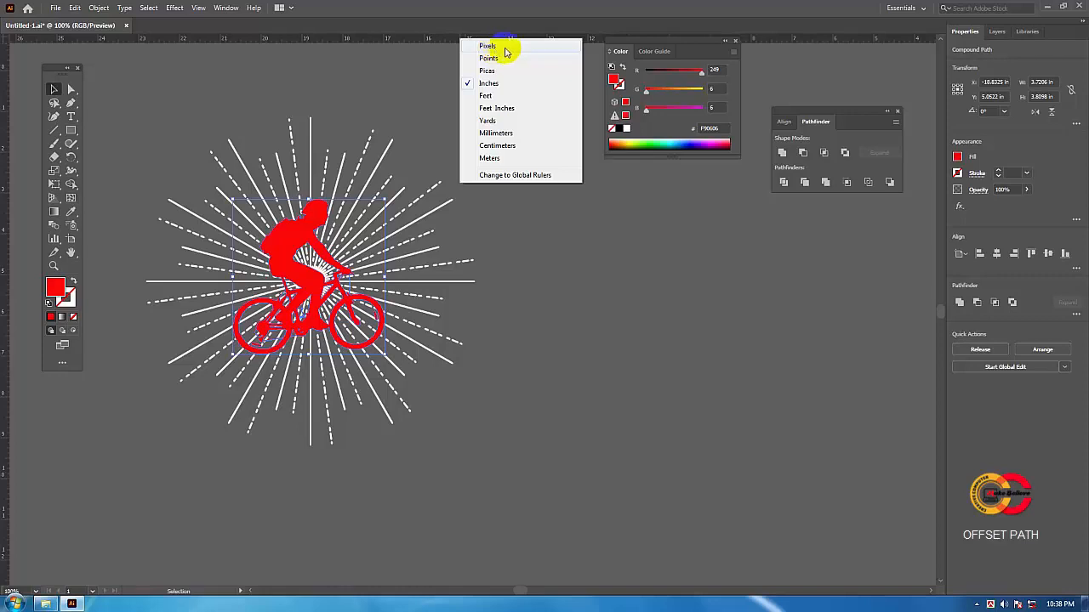
{"action": "left_click", "coordinate": [504, 46]}
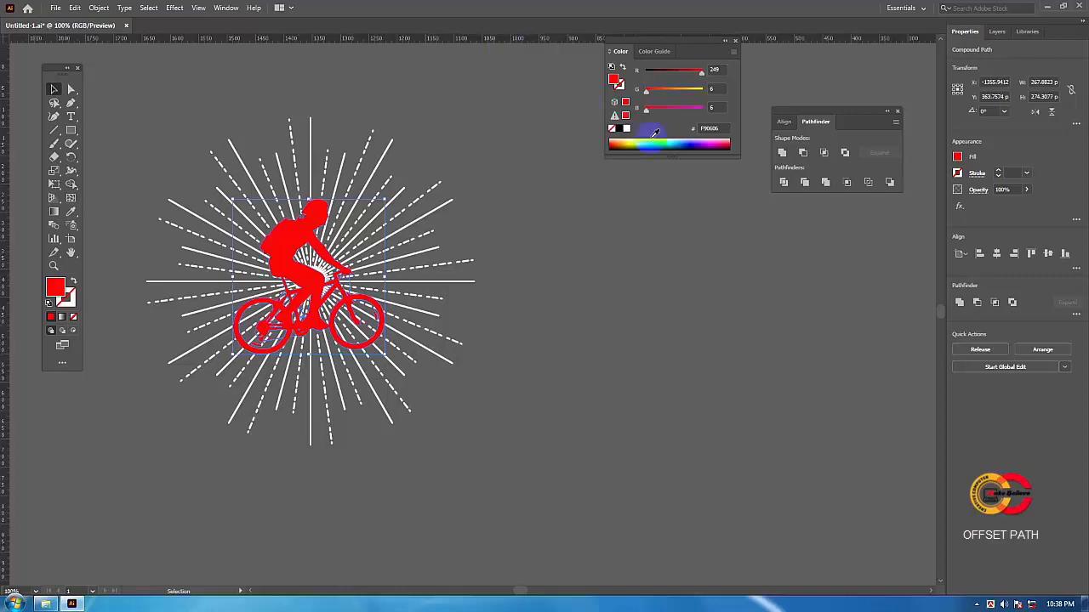
- Start an Offset Path on the cyclist with a 7 px offset and toggle its preview off and on
{"action": "left_click", "coordinate": [317, 211]}
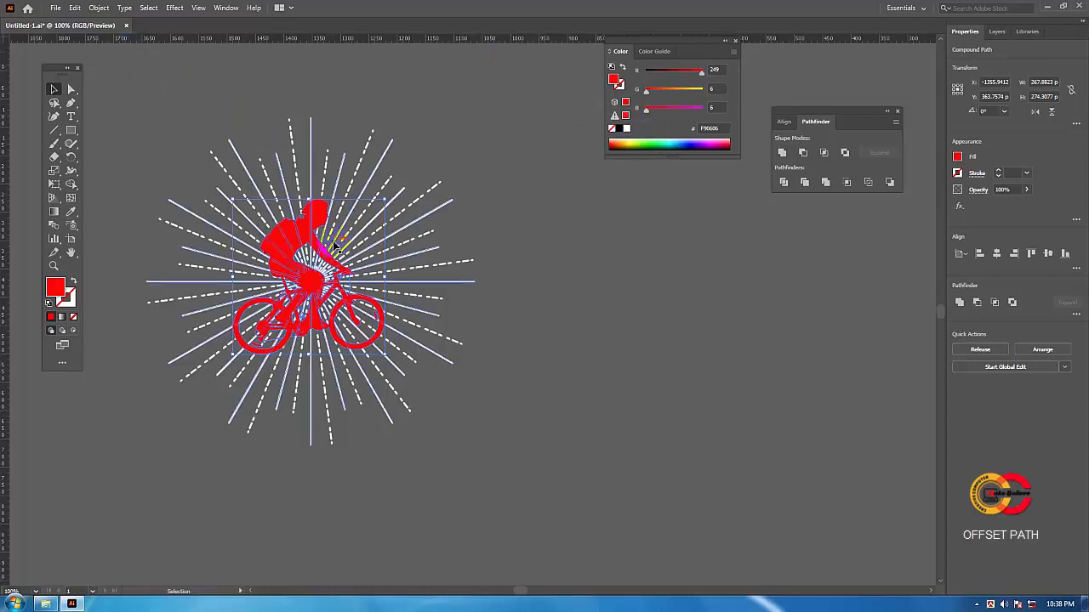
{"action": "left_click", "coordinate": [180, 168]}
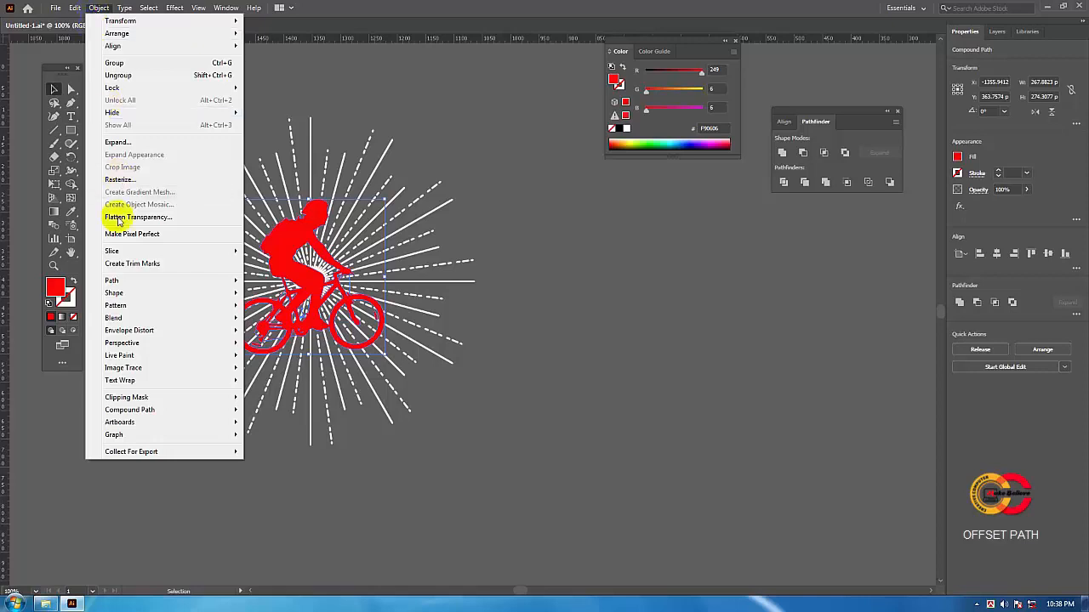
{"action": "mouse_move", "coordinate": [115, 282]}
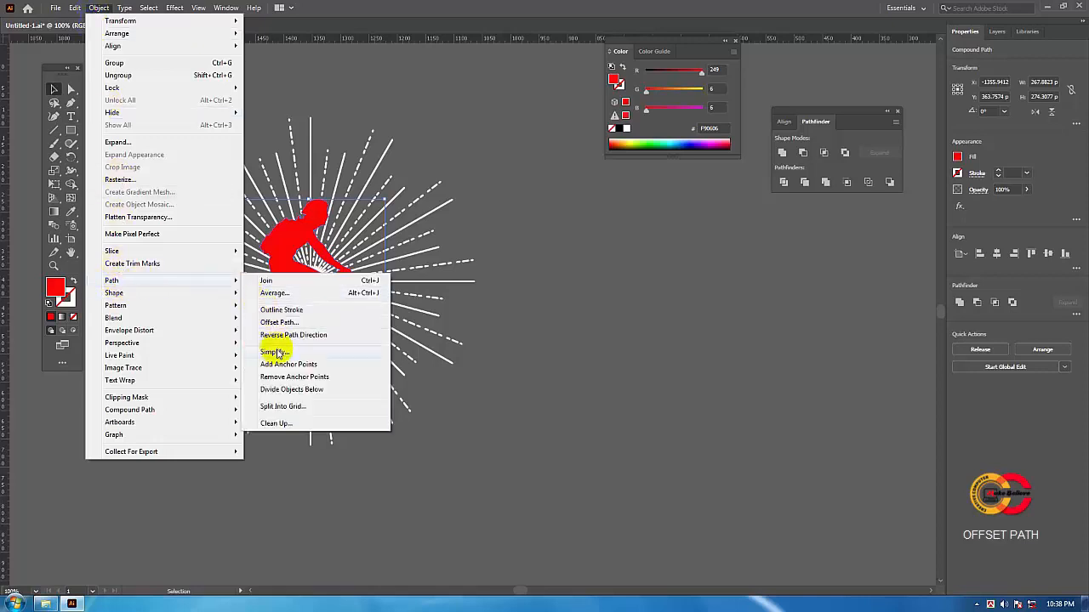
{"action": "left_click", "coordinate": [303, 323]}
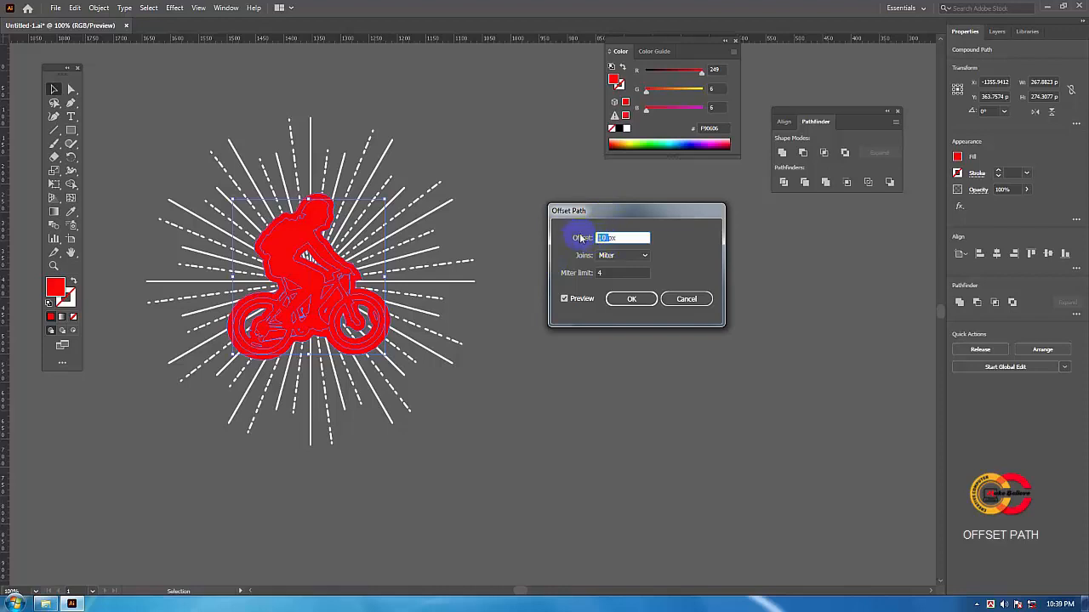
{"action": "type", "text": "7"}
{"action": "left_click", "coordinate": [566, 300]}
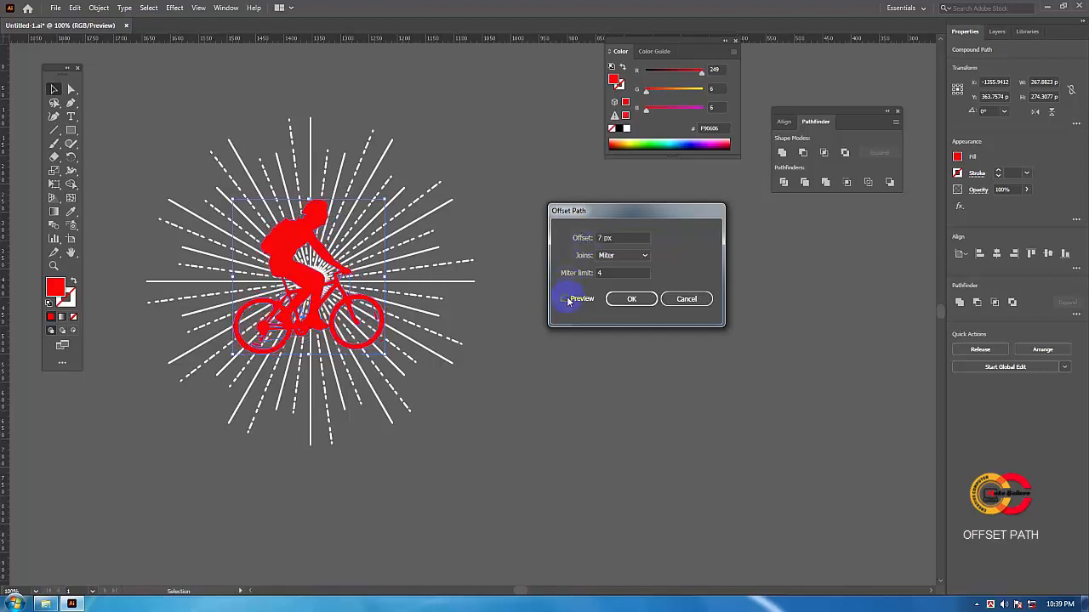
{"action": "left_click", "coordinate": [565, 300]}
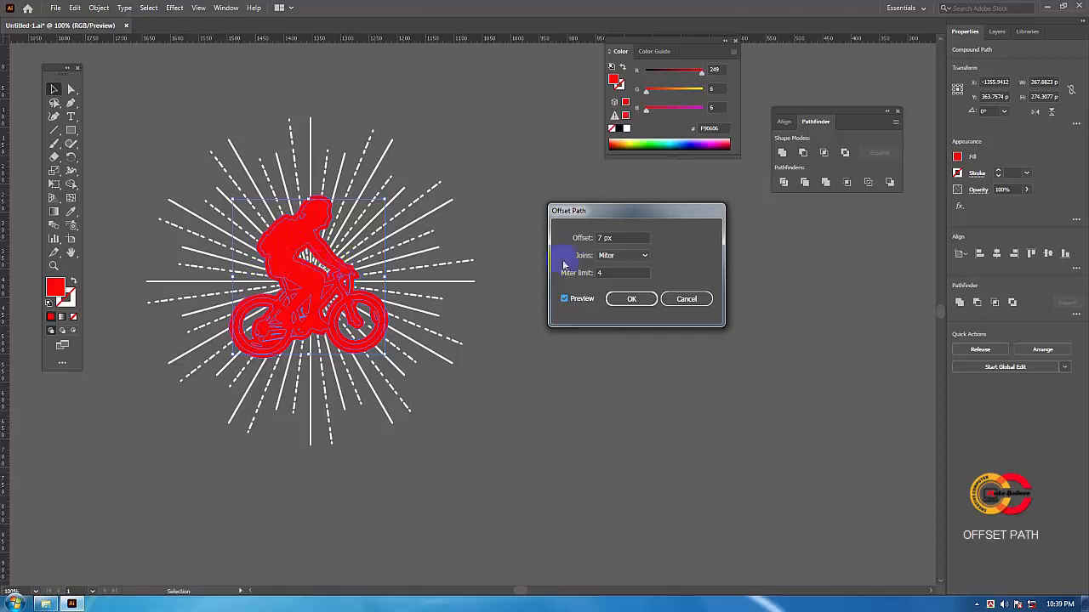
- Set the cyclist's path offset to 8 px with miter joins, compare the preview and apply it
{"action": "left_click", "coordinate": [604, 237]}
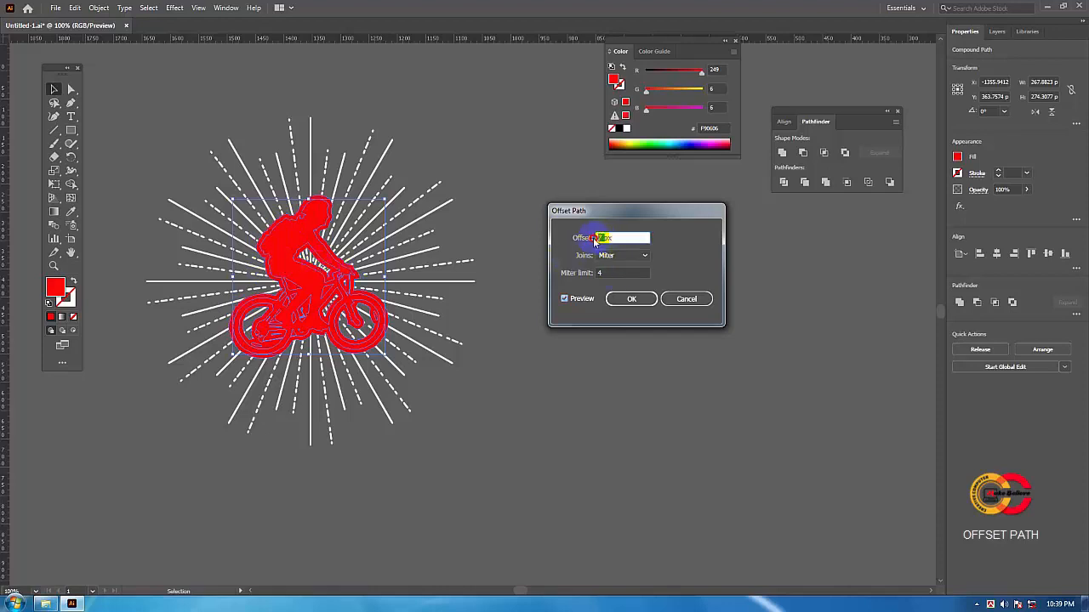
{"action": "type", "text": "8"}
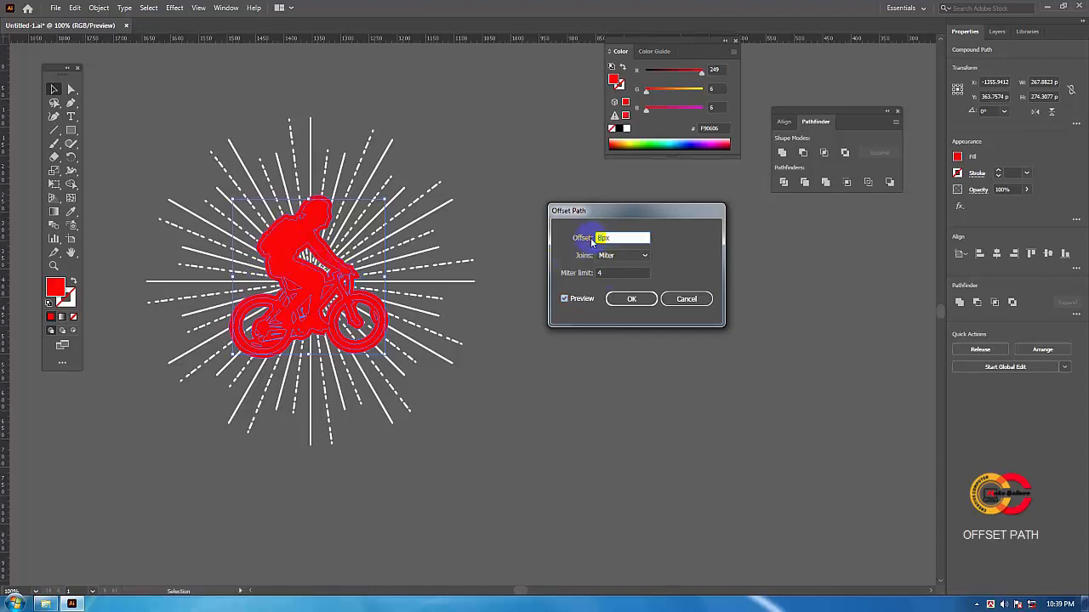
{"action": "left_click", "coordinate": [564, 298]}
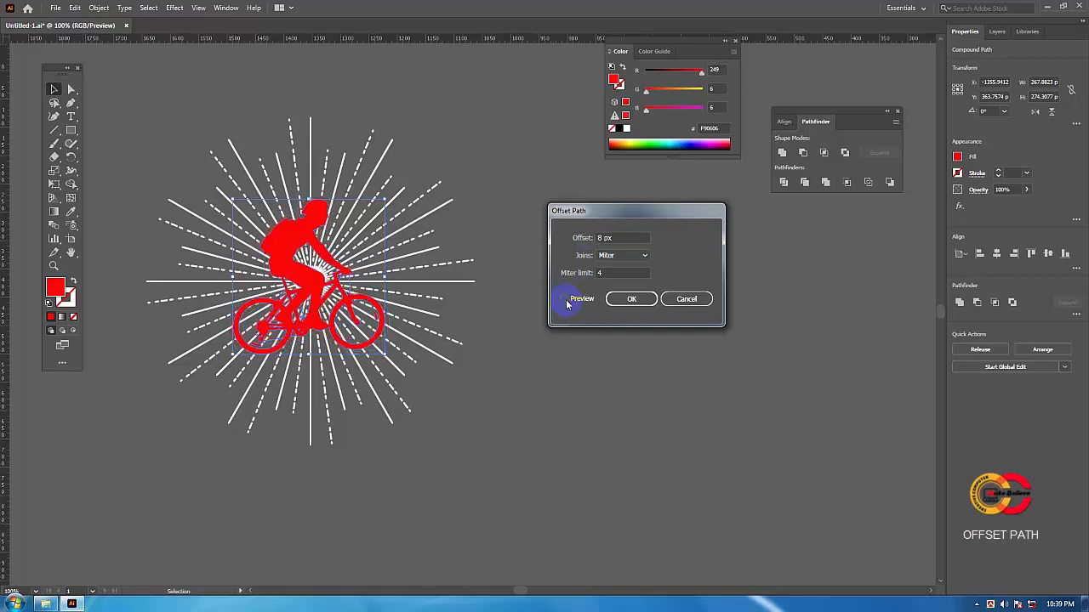
{"action": "left_click", "coordinate": [567, 302]}
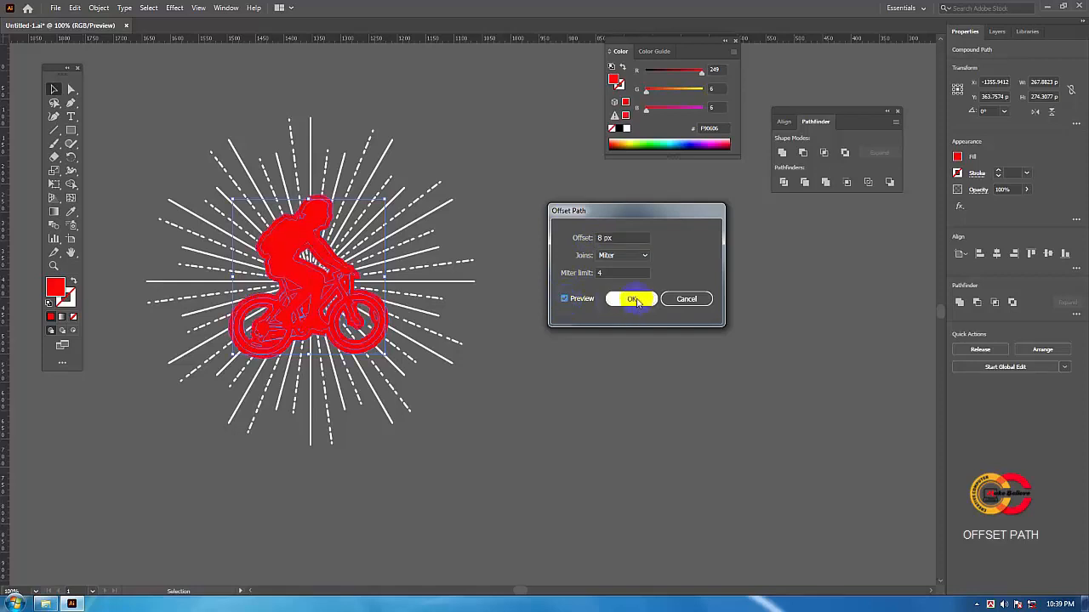
{"action": "left_click", "coordinate": [634, 299]}
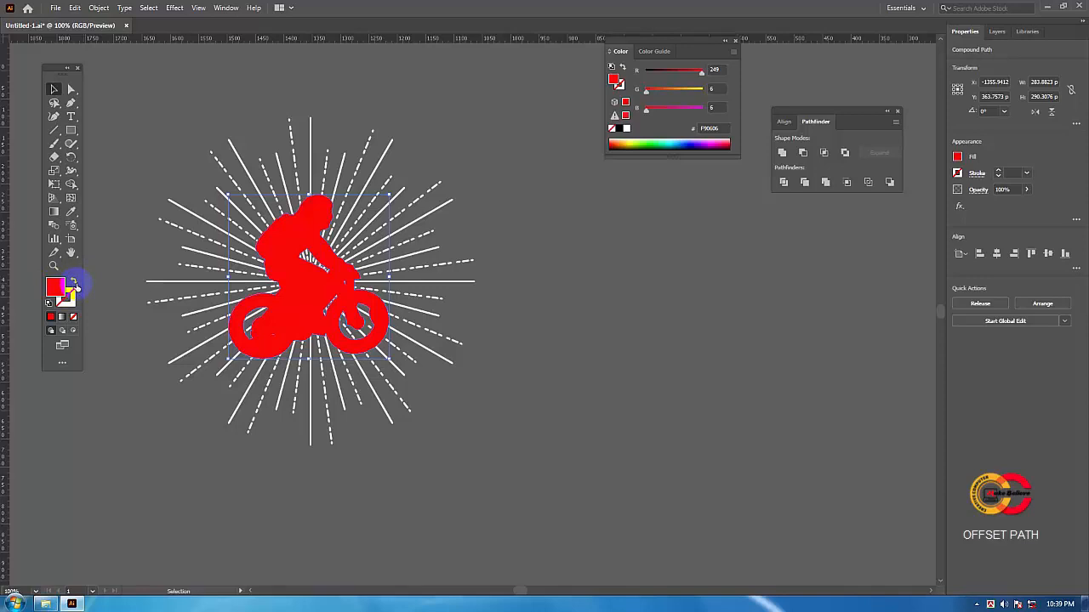
- Swap the offset shape's fill and stroke, and subtract it from the sunburst as a Minus Front compound shape
{"action": "left_click", "coordinate": [74, 284]}
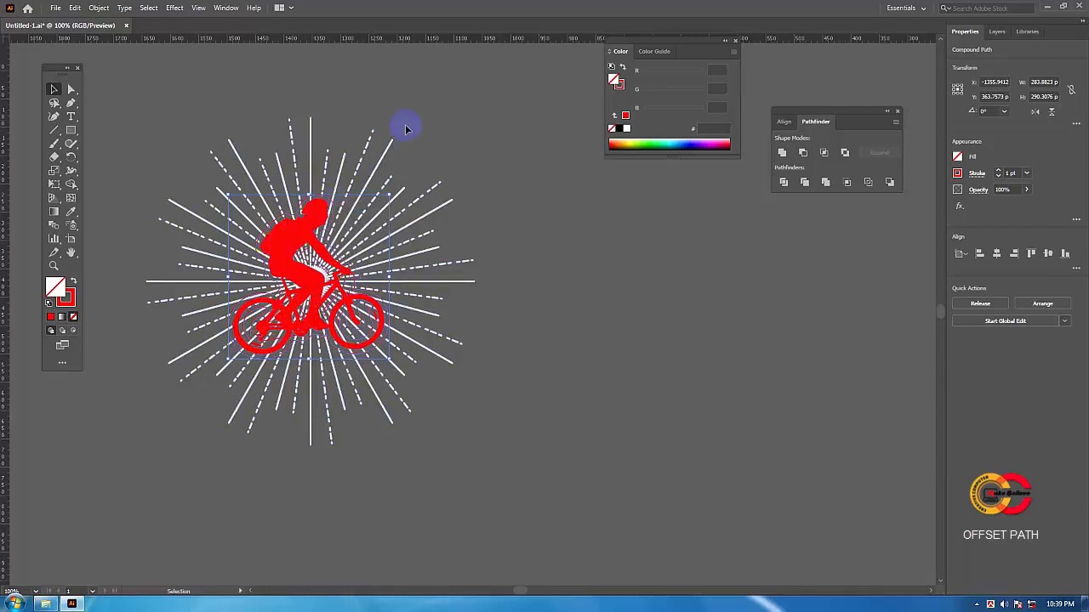
{"action": "left_click", "coordinate": [311, 122], "text": "shift"}
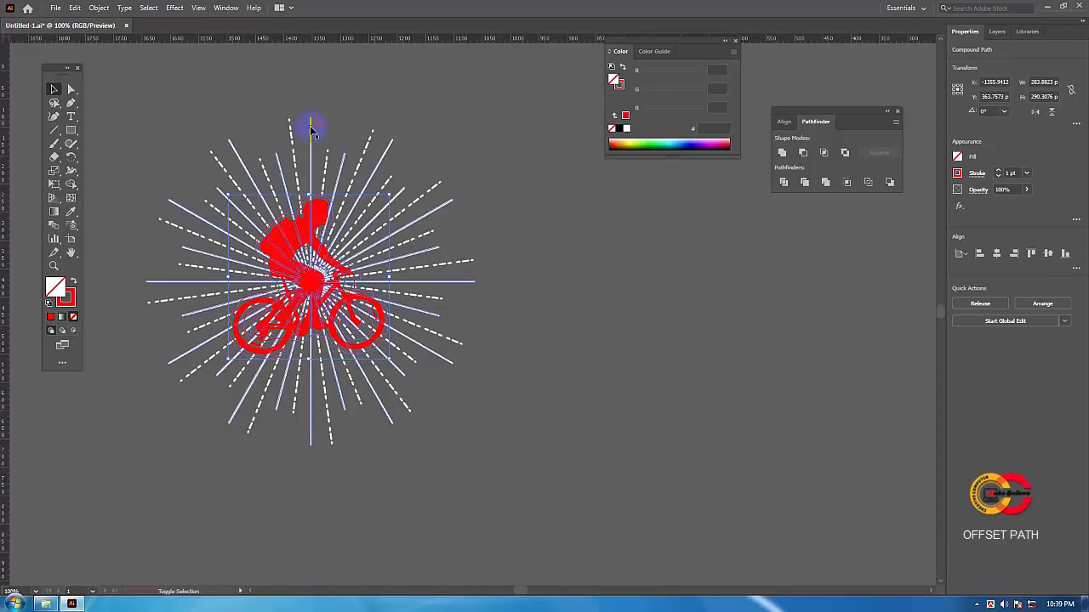
{"action": "left_click", "coordinate": [311, 126], "text": "shift"}
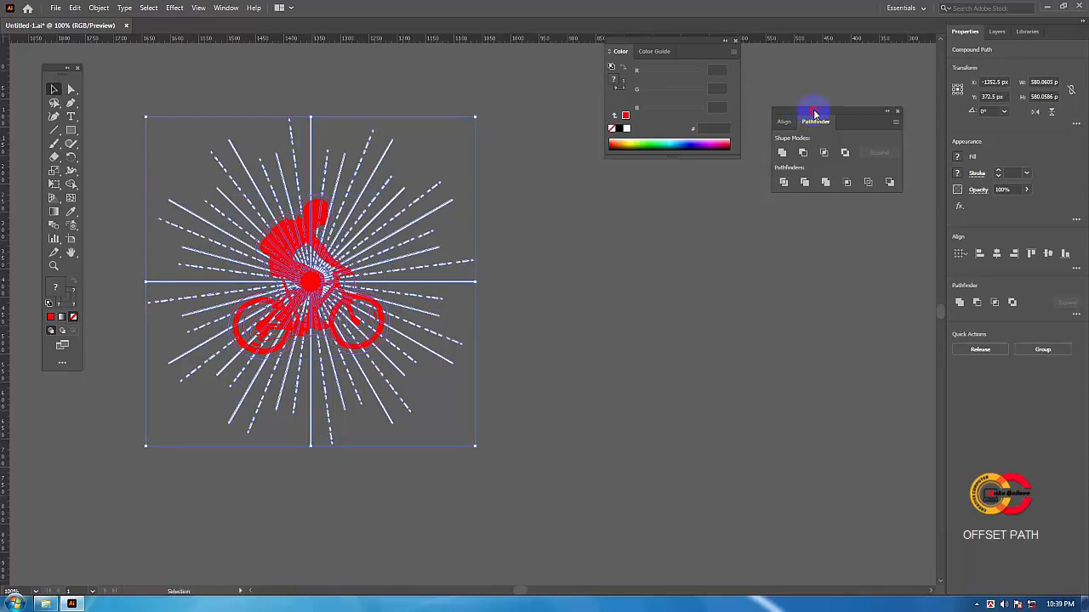
{"action": "left_click_drag", "start_coordinate": [814, 113], "coordinate": [619, 209]}
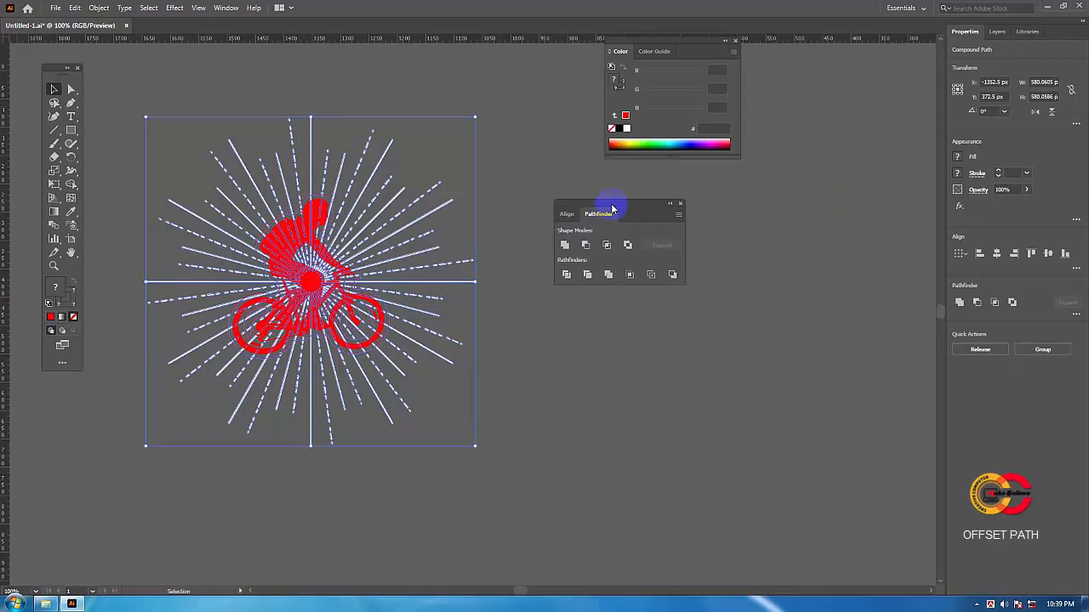
{"action": "left_click", "coordinate": [585, 246]}
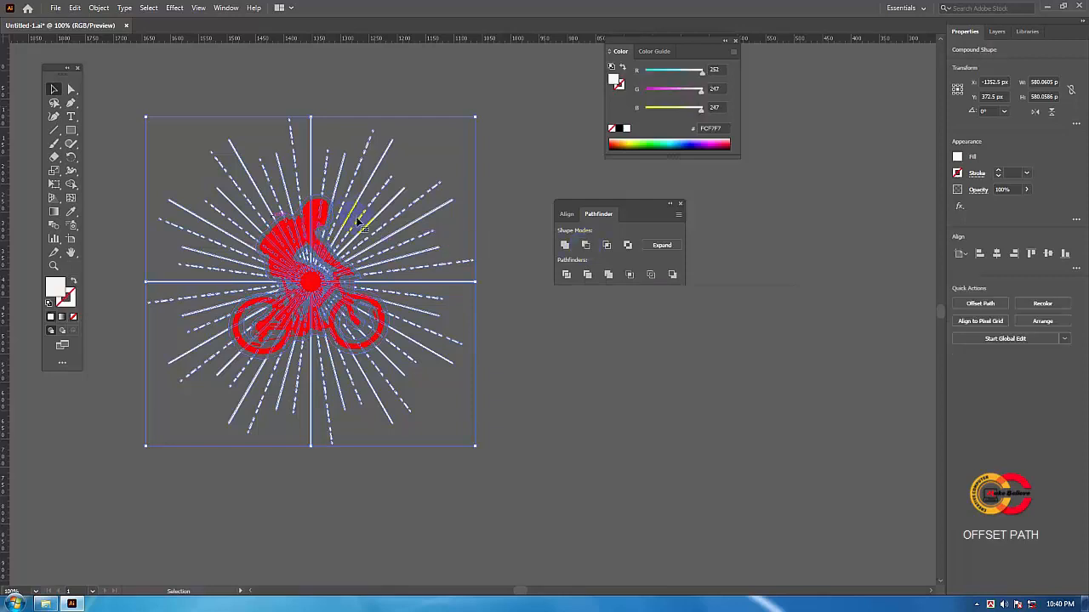
{"action": "left_click_drag", "start_coordinate": [564, 199], "coordinate": [592, 195]}
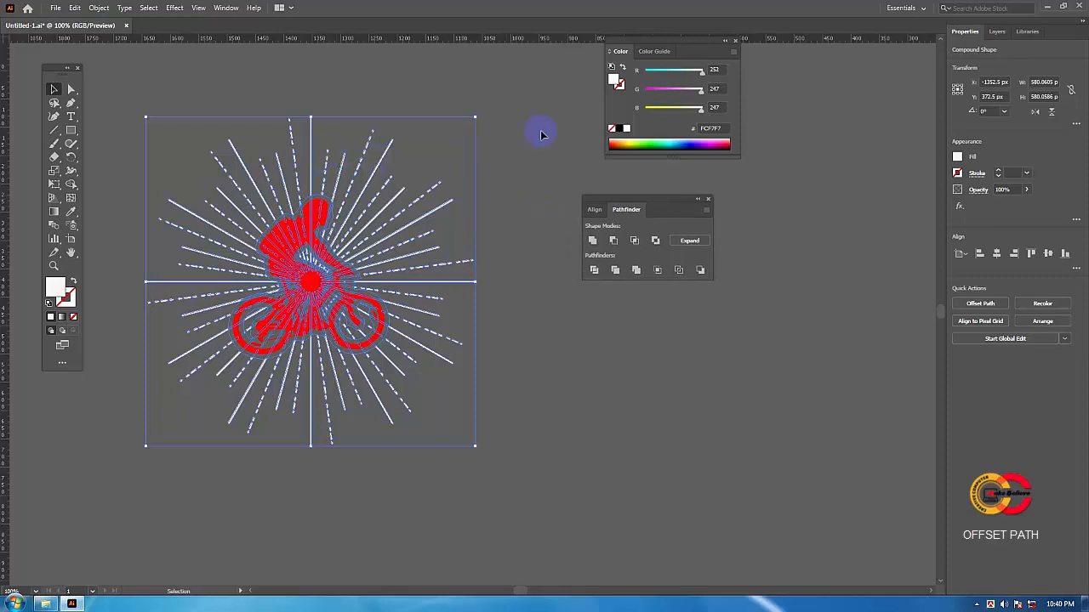
{"action": "left_click", "coordinate": [303, 249]}
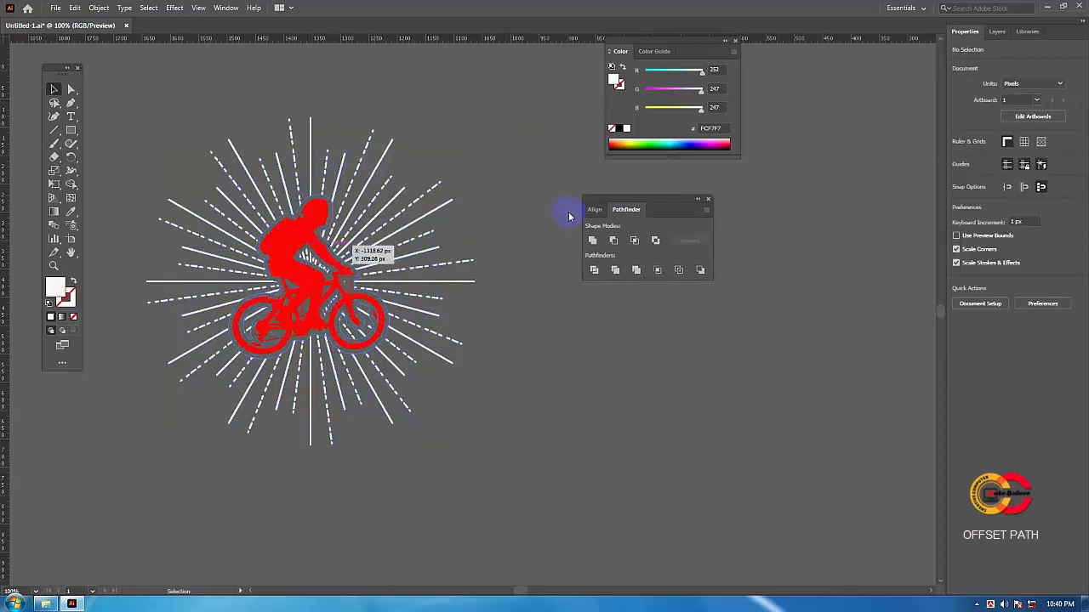
- Move the cyclist off the sunburst to check the cut-out beneath it, and undo the move
{"action": "left_click", "coordinate": [289, 237]}
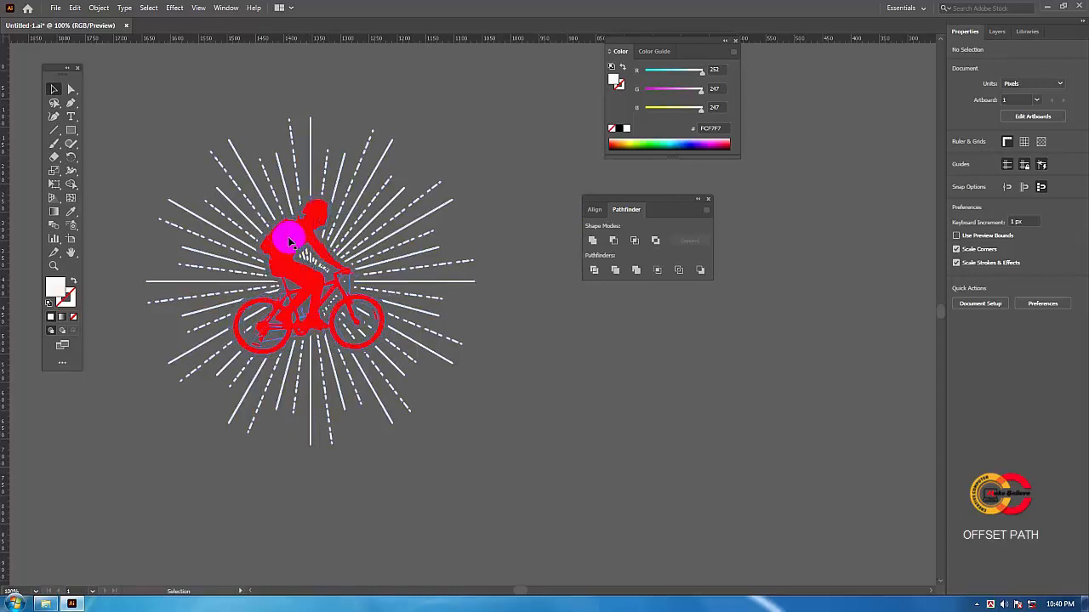
{"action": "left_click_drag", "start_coordinate": [289, 236], "coordinate": [552, 328]}
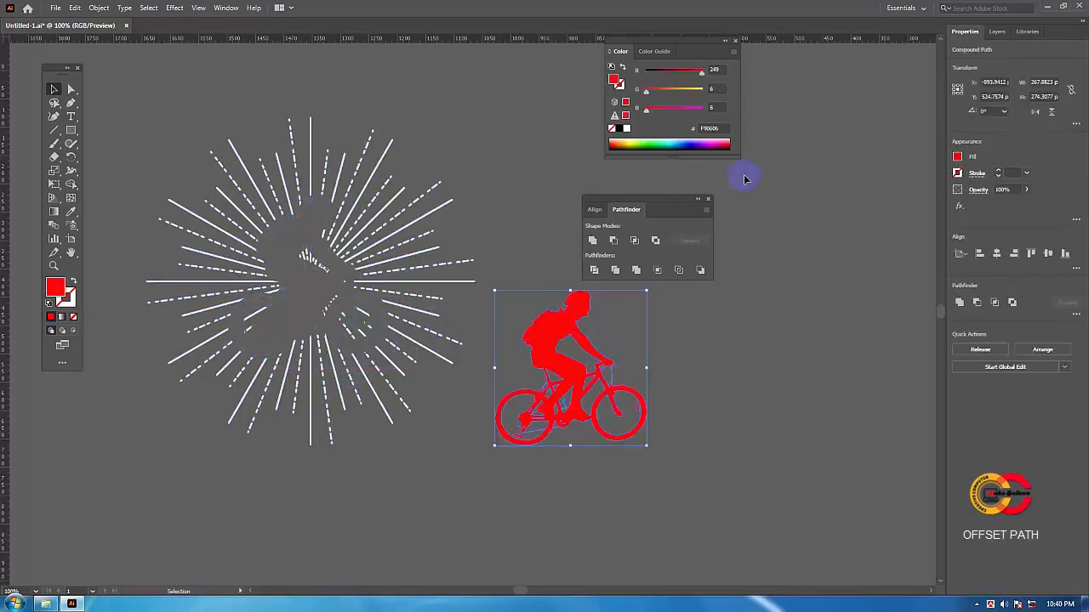
{"action": "key", "text": "a"}
{"action": "key", "text": "ctrl+z"}
{"action": "key", "text": "v"}
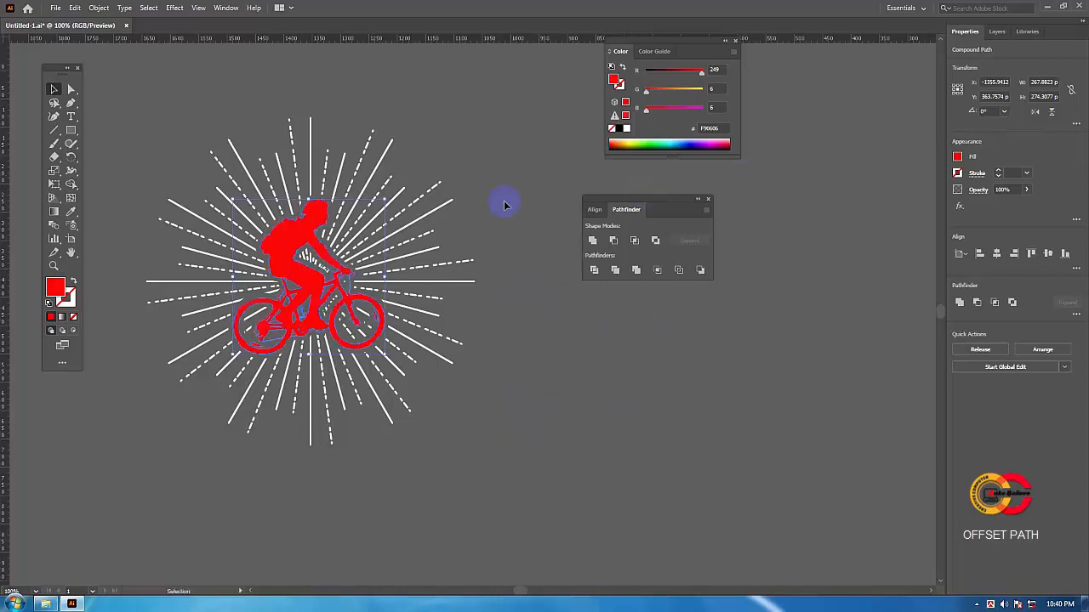
- Deselect the cyclist, move the Pathfinder panel clear of the artwork, and centre the finished sunburst design in view
{"action": "left_click", "coordinate": [511, 177]}
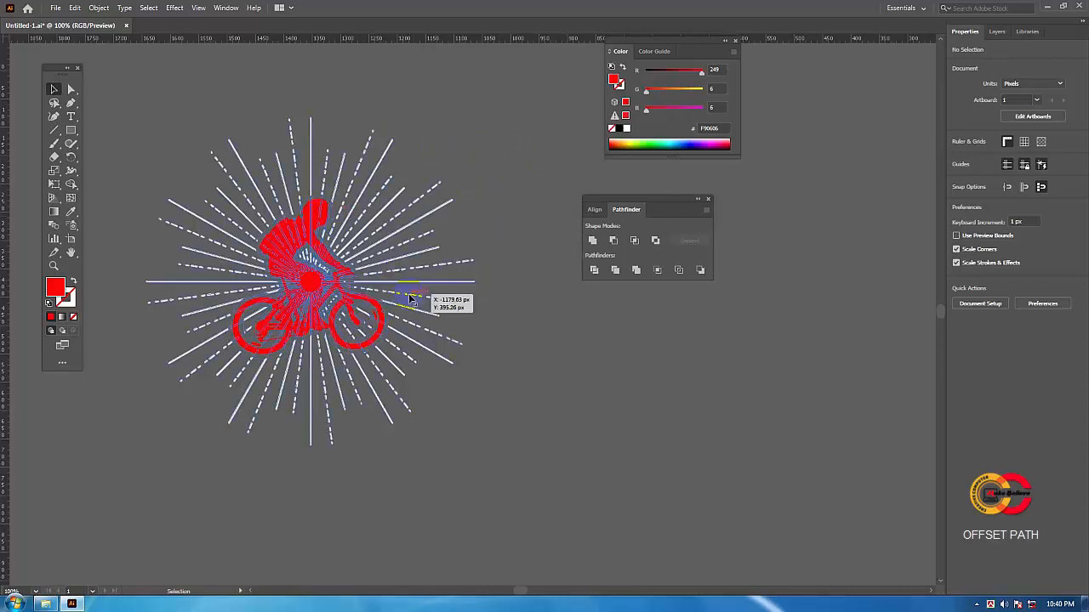
{"action": "left_click", "coordinate": [72, 253]}
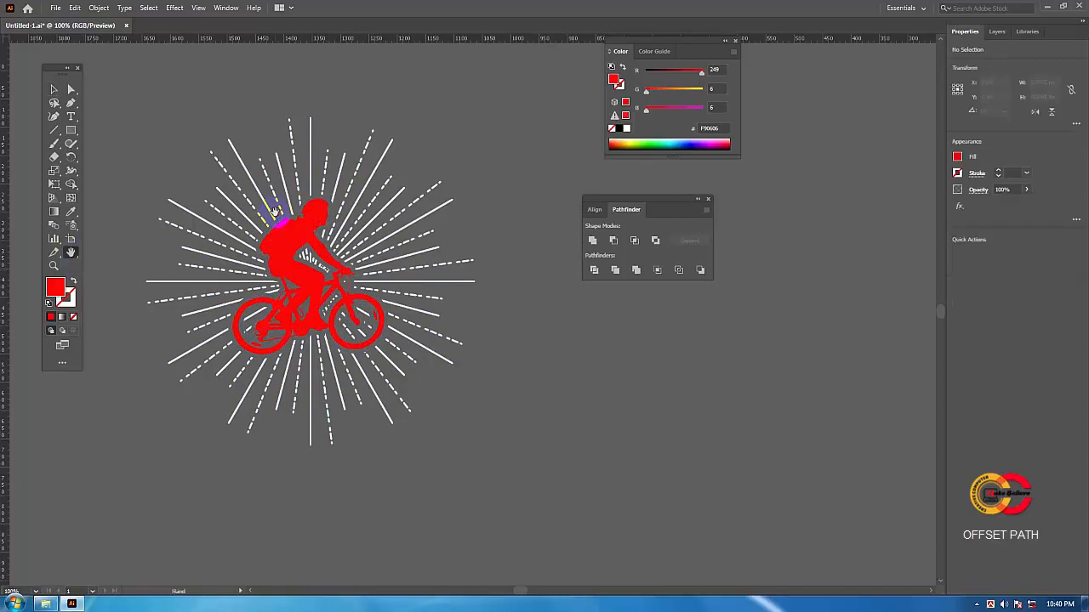
{"action": "left_click_drag", "start_coordinate": [275, 209], "coordinate": [315, 219]}
{"action": "left_click_drag", "start_coordinate": [405, 236], "coordinate": [442, 240]}
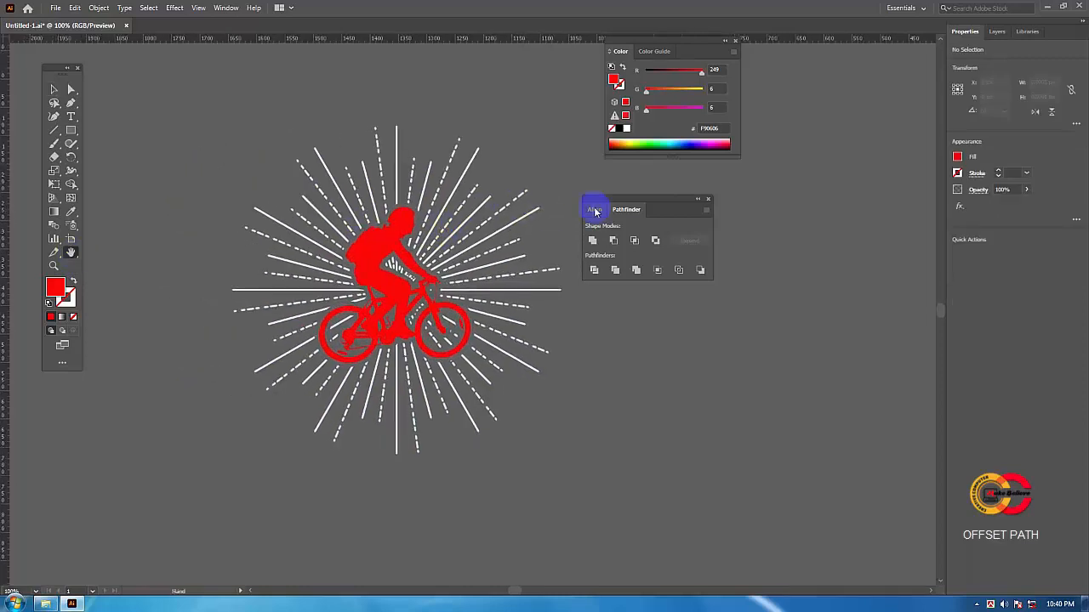
{"action": "left_click_drag", "start_coordinate": [596, 211], "coordinate": [725, 210]}
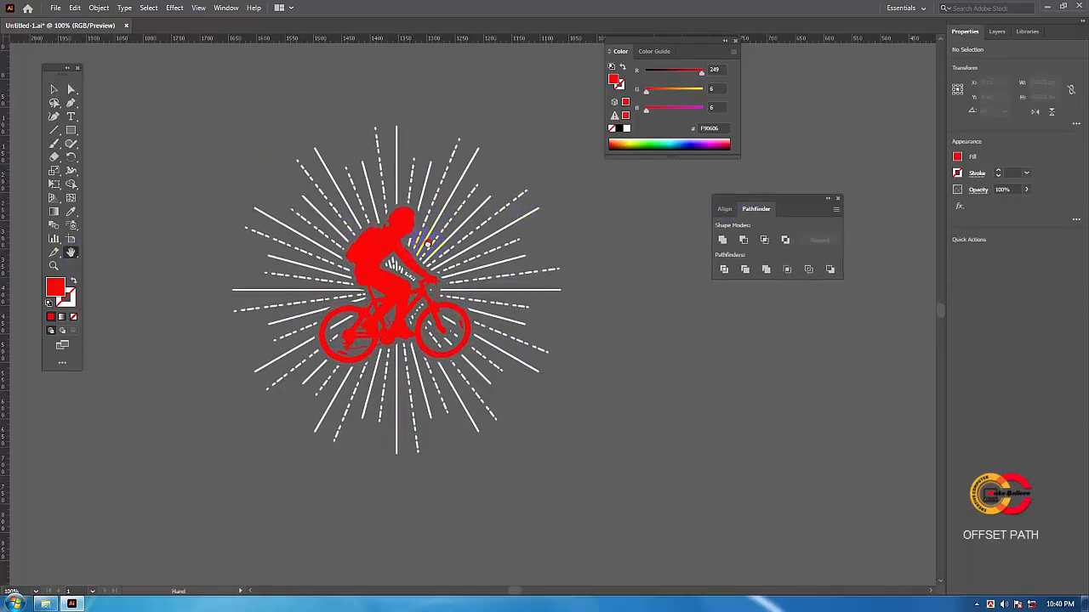
{"action": "left_click_drag", "start_coordinate": [427, 242], "coordinate": [474, 228]}
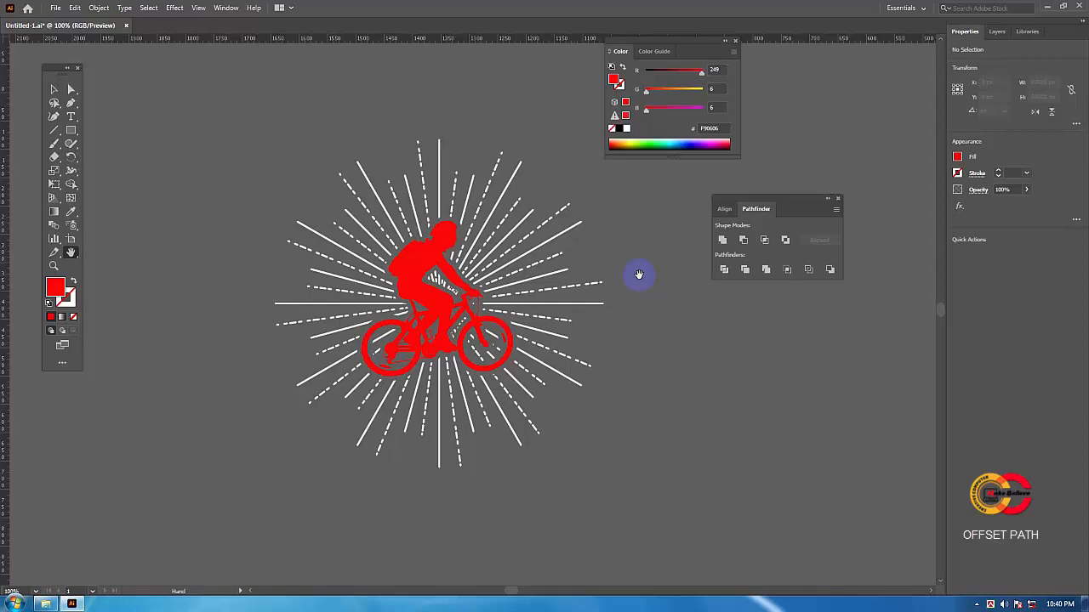
{"action": "left_click", "coordinate": [970, 602]}
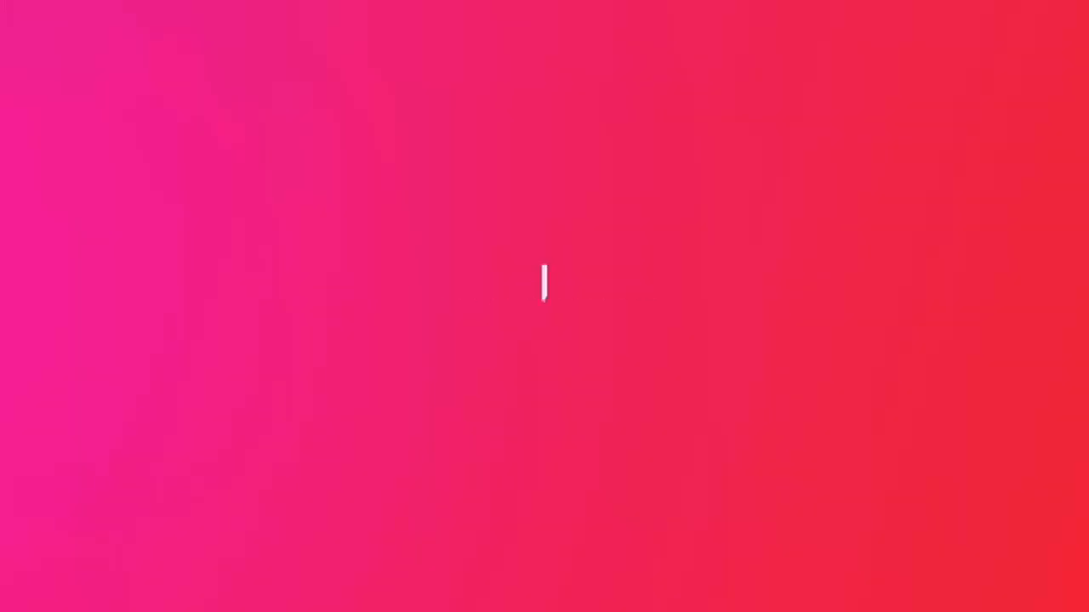